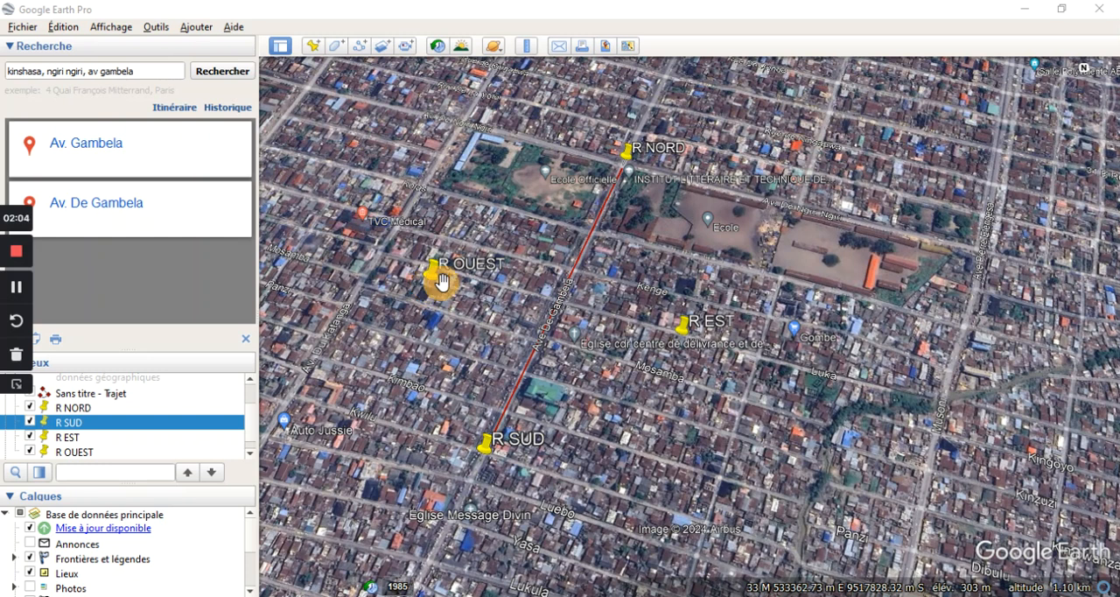
# Examine the Avenue De Gambela path between the R NORD and R SUD placemarks up close, along with its surroundings.
pyautogui.scroll(3, 428, 282)
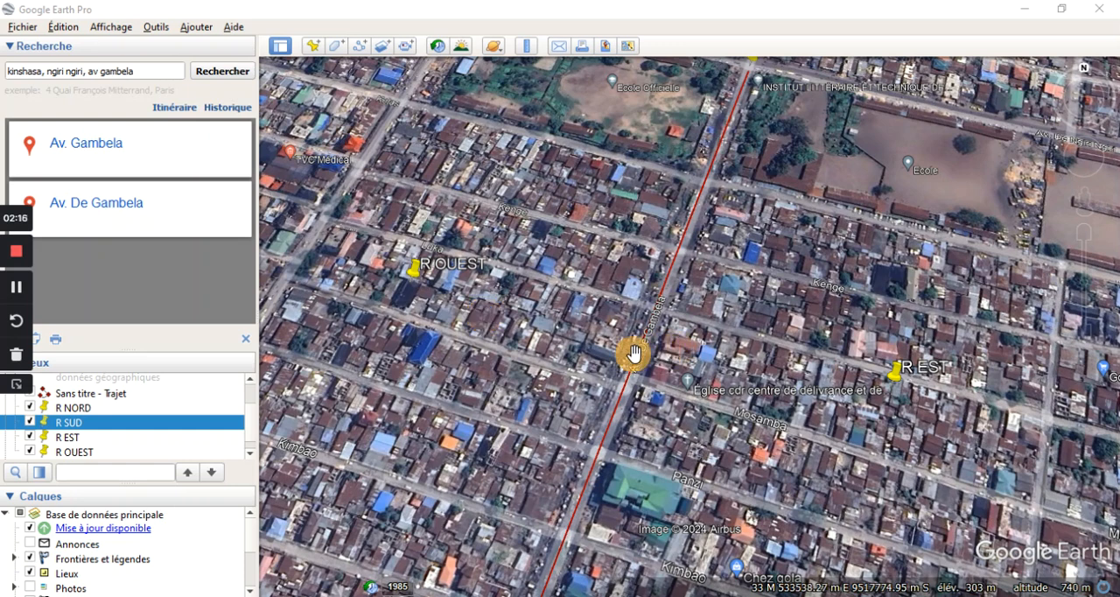
pyautogui.scroll(2, 626, 354)
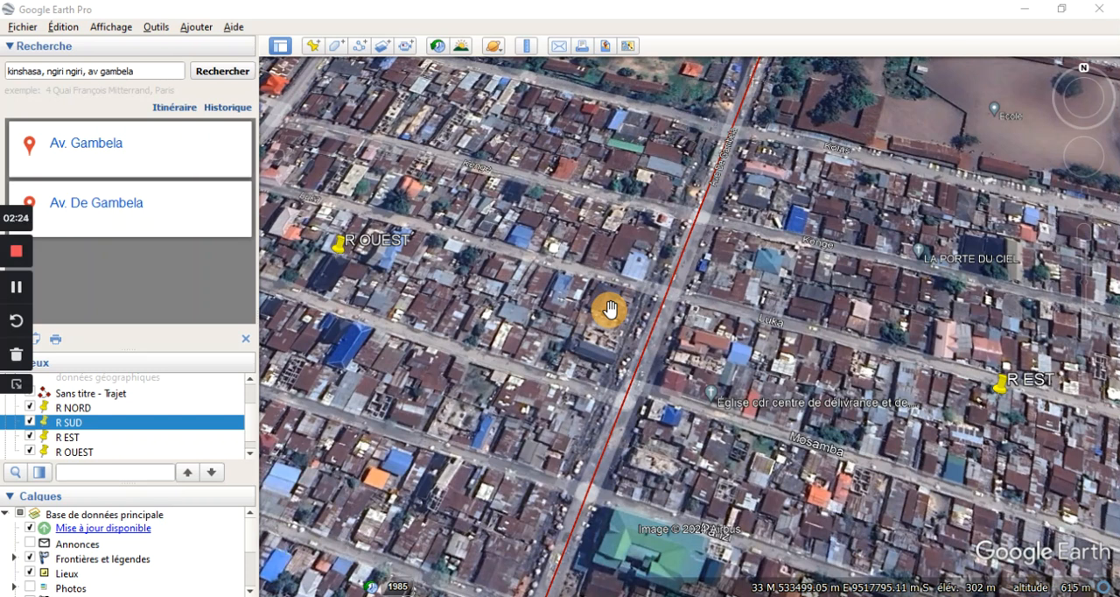
pyautogui.scroll(2, 692, 213)
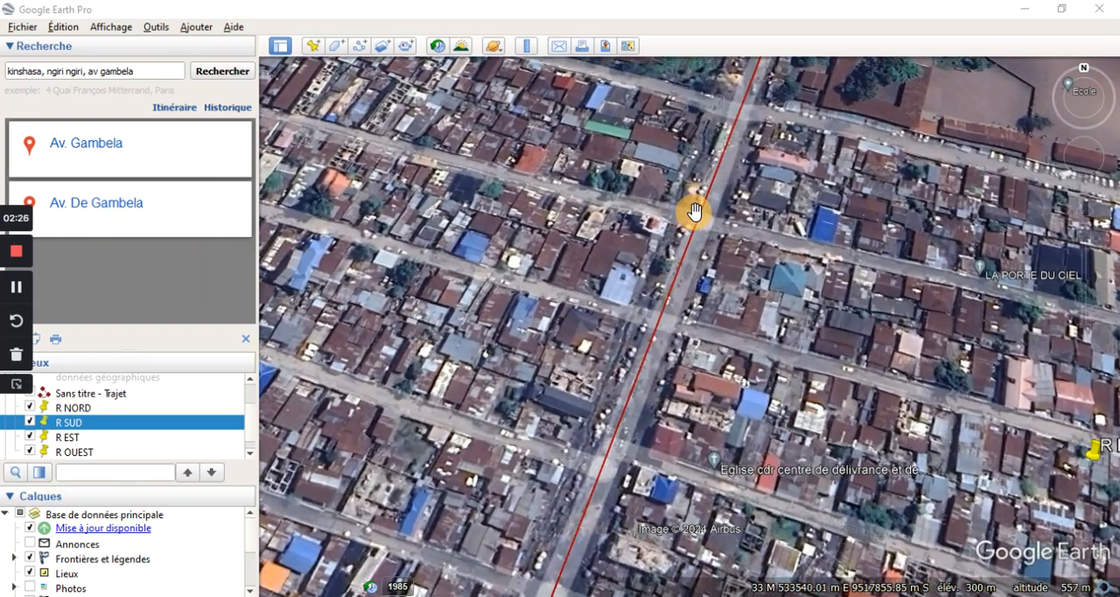
pyautogui.scroll(2, 694, 211)
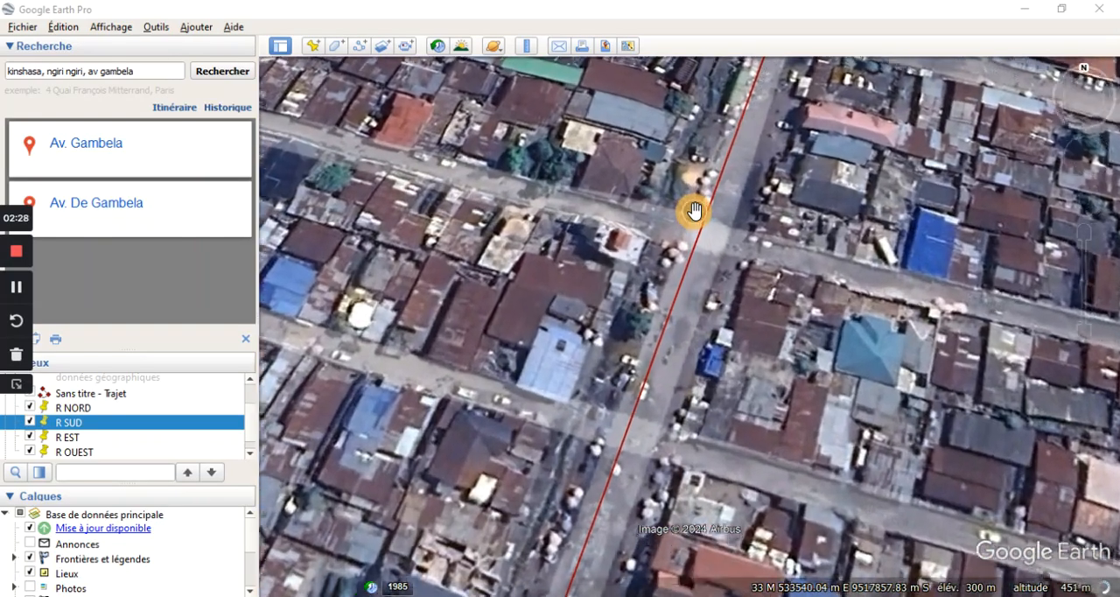
pyautogui.scroll(2, 695, 213)
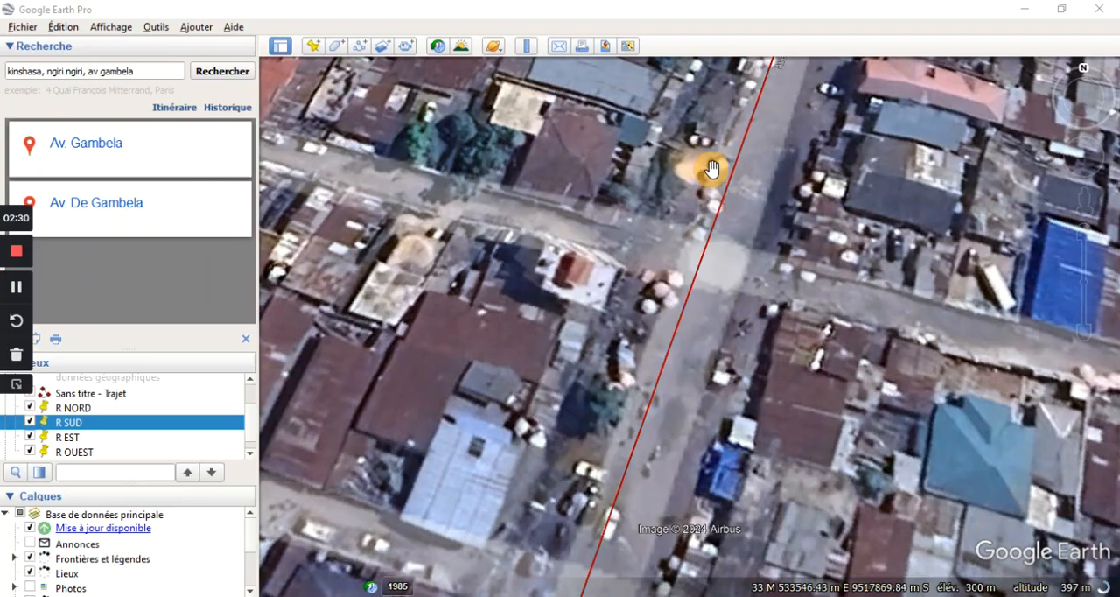
pyautogui.scroll(-3, 657, 216)
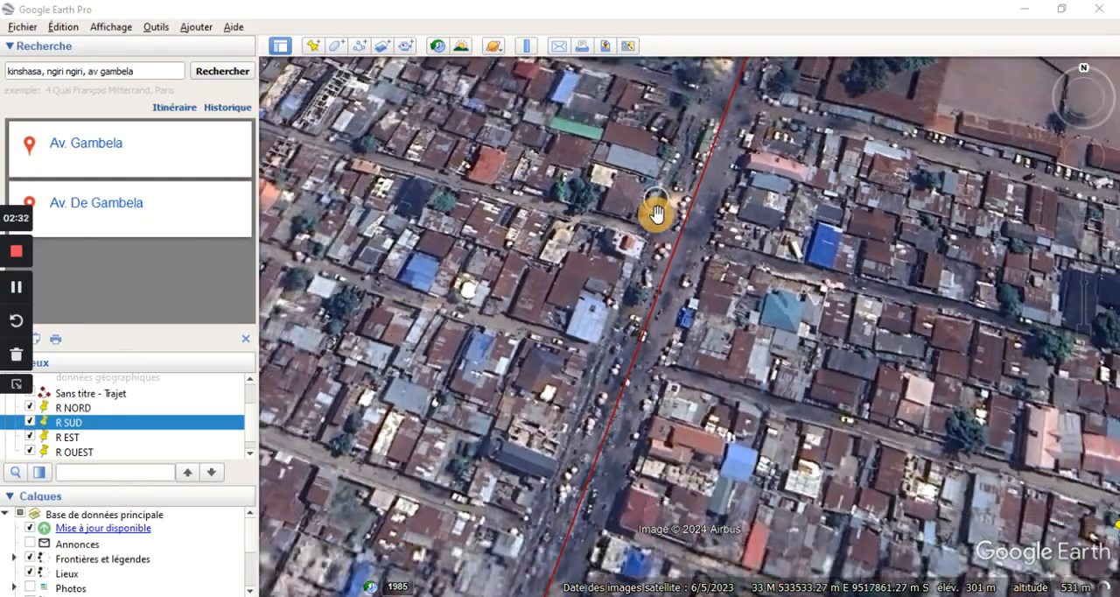
pyautogui.scroll(-3, 657, 215)
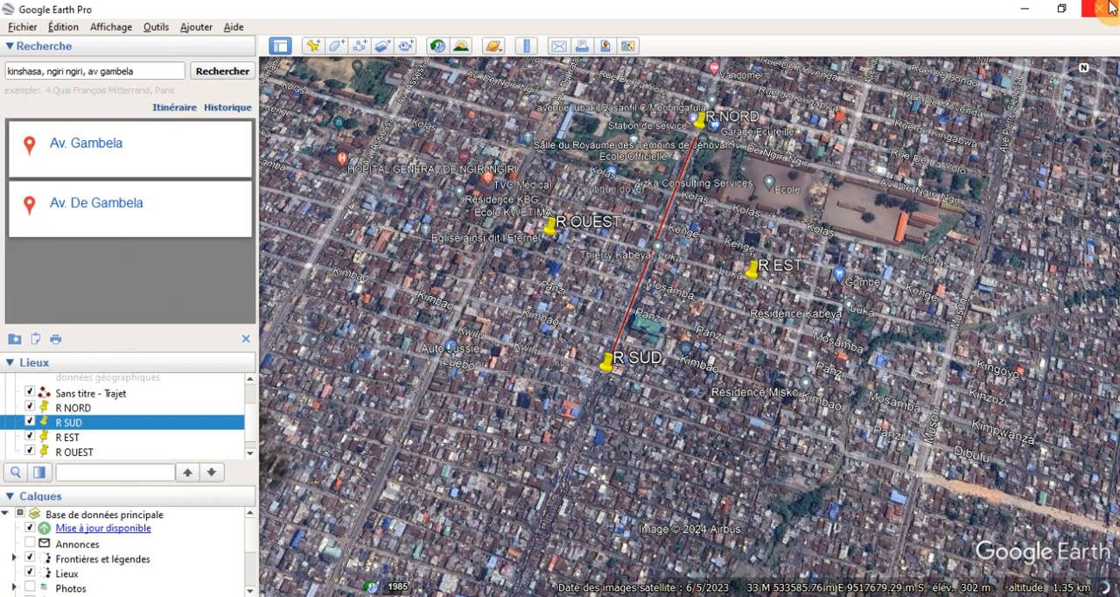
# Switch to Global Mapper 17 and load the online ASTER GDEM v3 Worldwide Elevation Data for the entire data source bounds.
pyautogui.click(1025, 11)
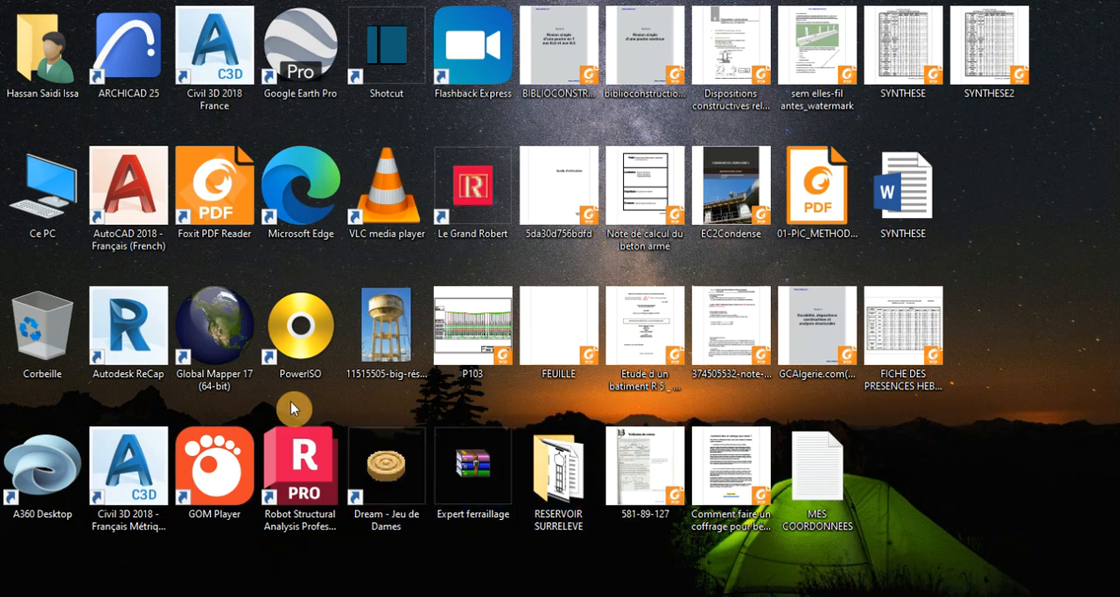
pyautogui.doubleClick(210, 359)
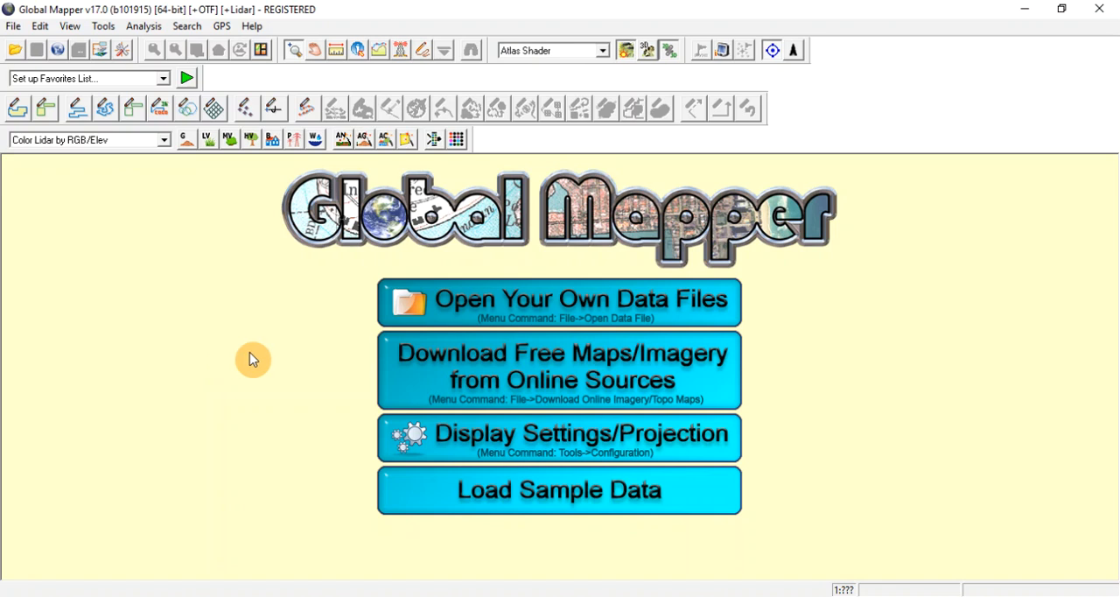
pyautogui.click(512, 380)
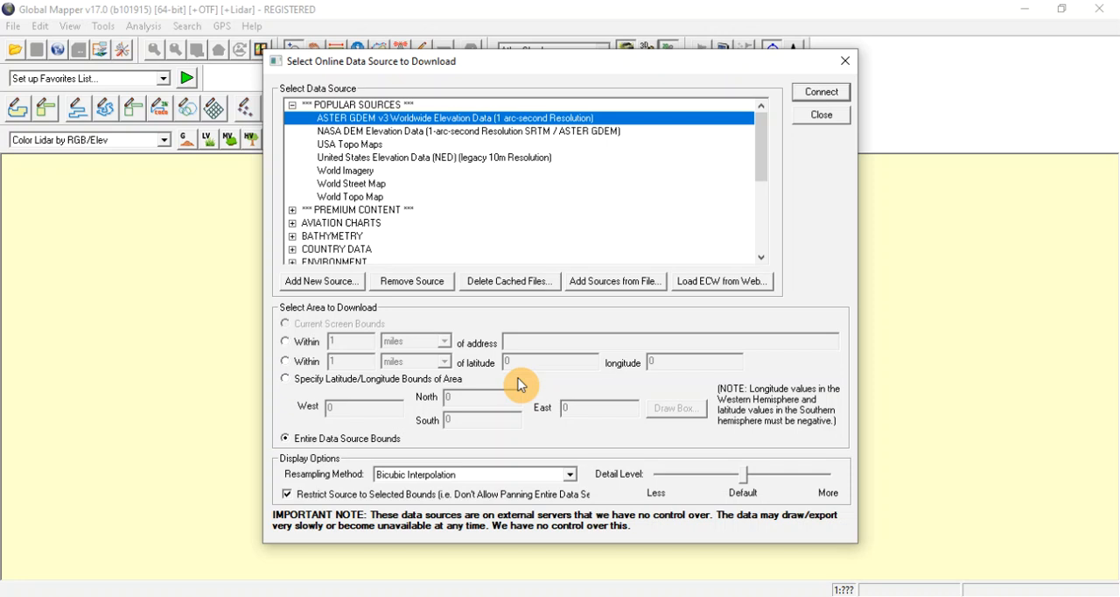
pyautogui.click(585, 596)
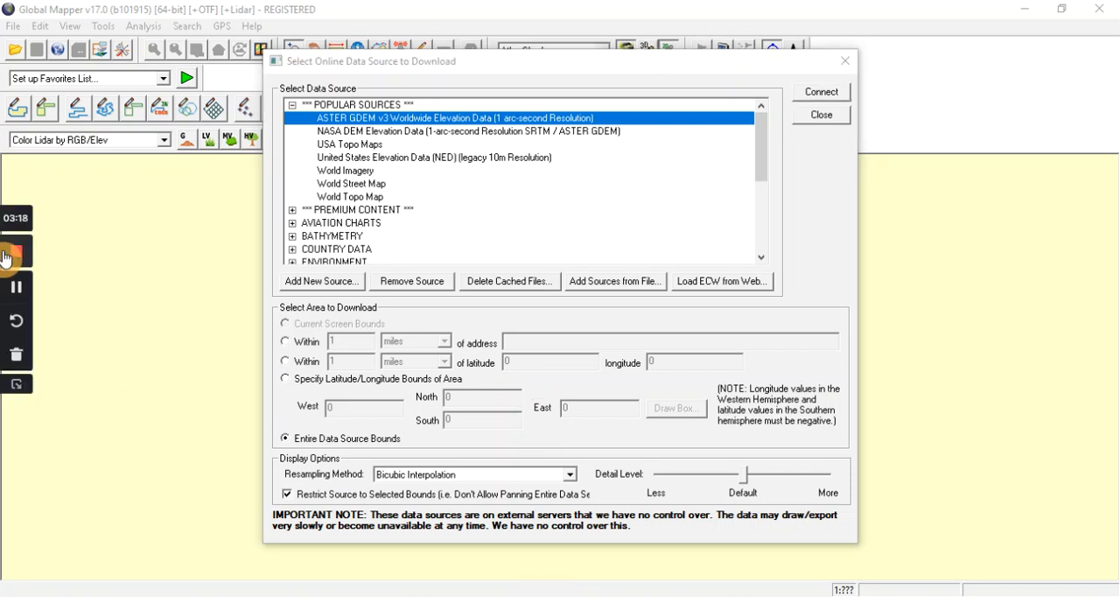
pyautogui.click(128, 390)
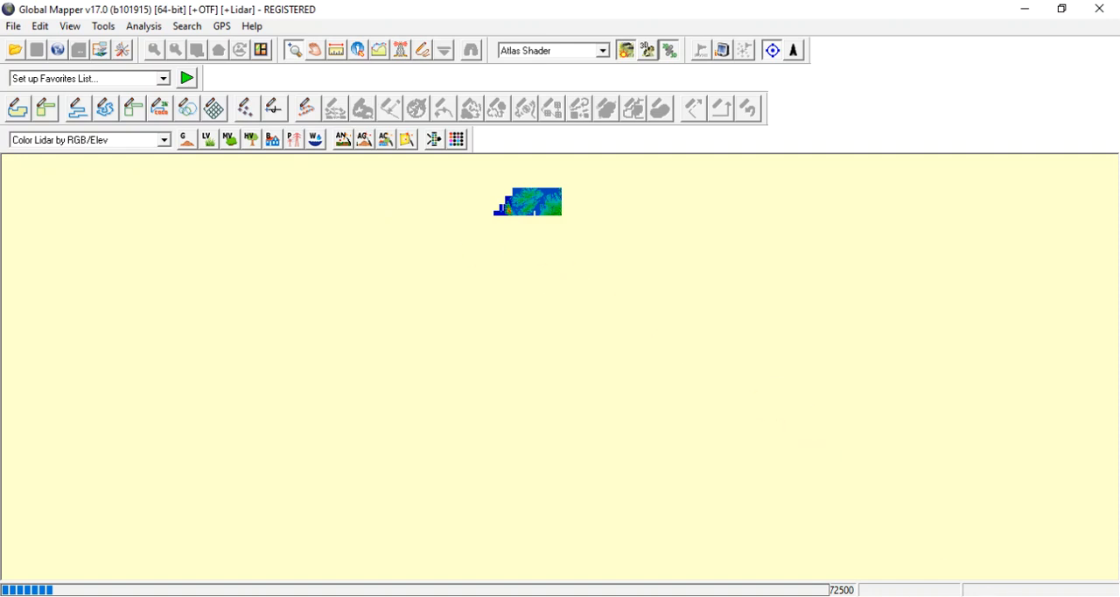
pyautogui.moveTo(577, 595)
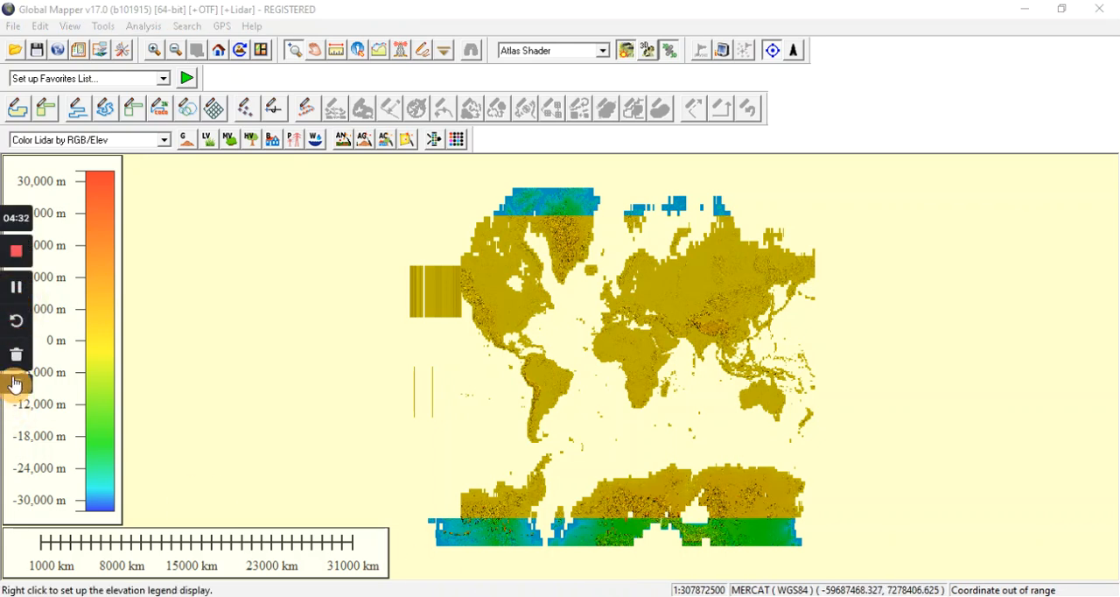
pyautogui.click(15, 384)
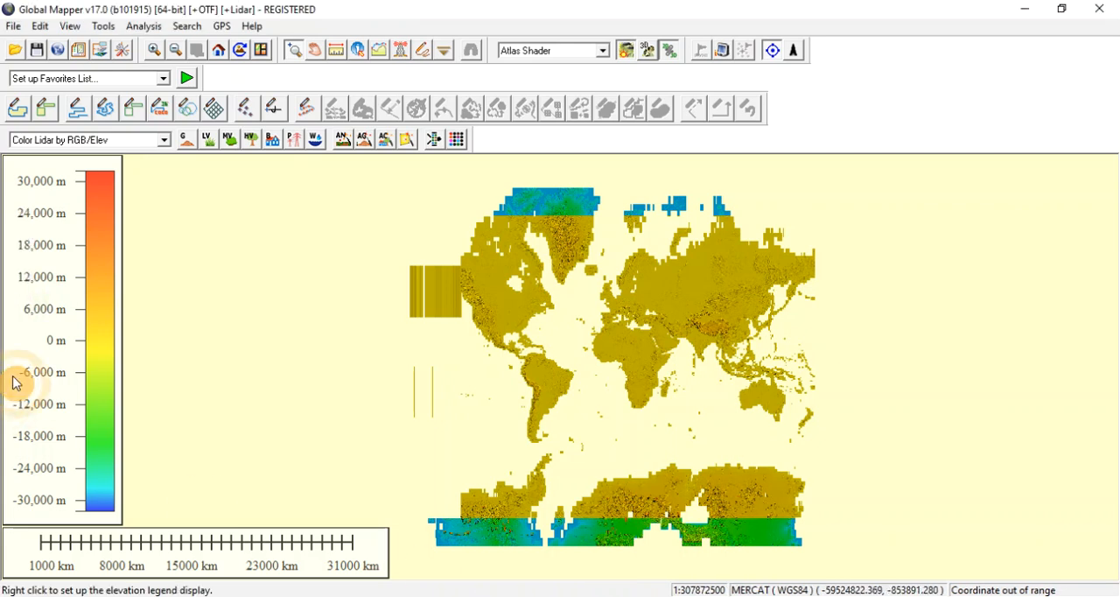
# Open the Global Mapper configuration and set the map projection to UTM.
pyautogui.click(107, 28)
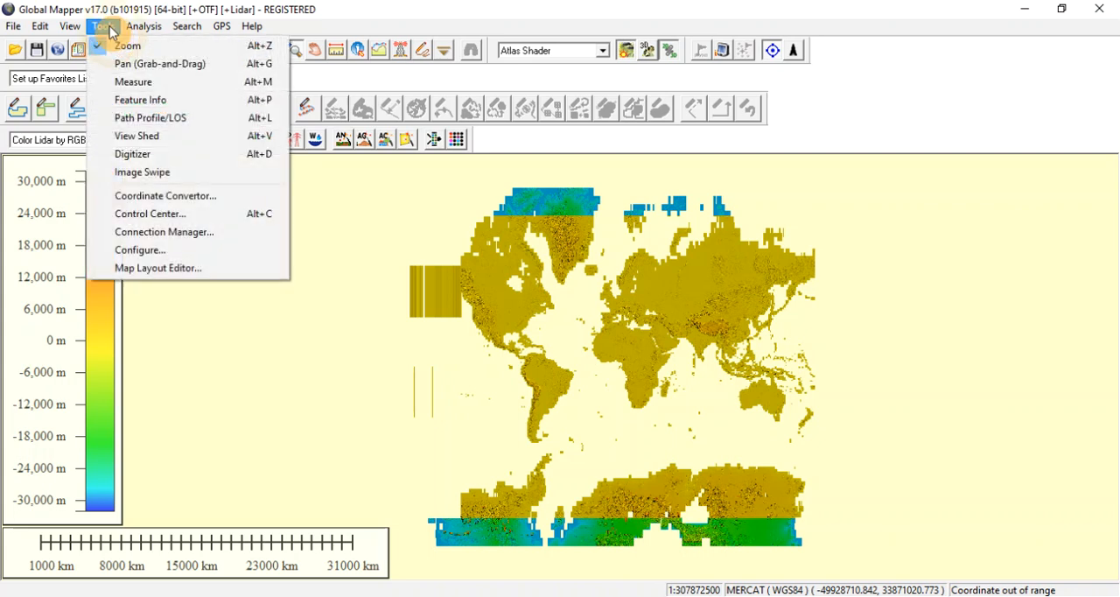
pyautogui.click(161, 256)
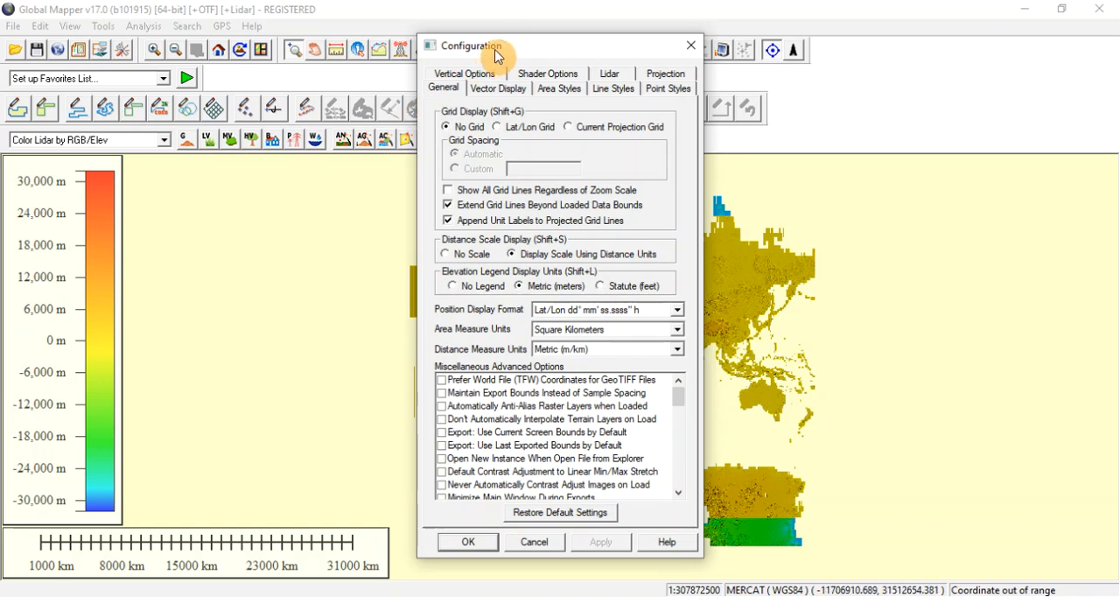
pyautogui.moveTo(497, 55); pyautogui.dragTo(277, 49)
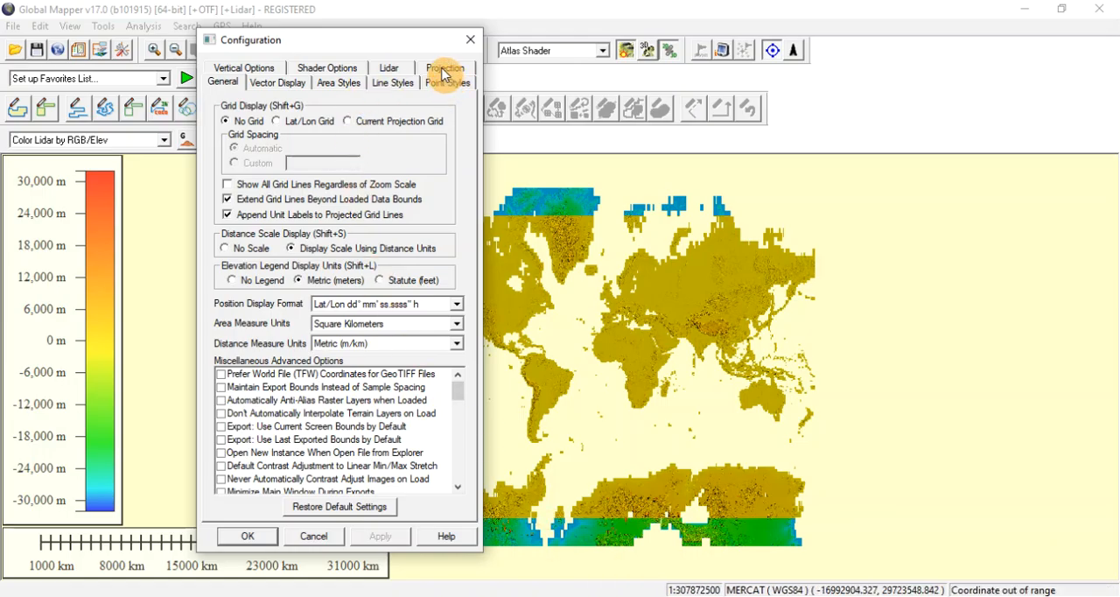
pyautogui.click(445, 70)
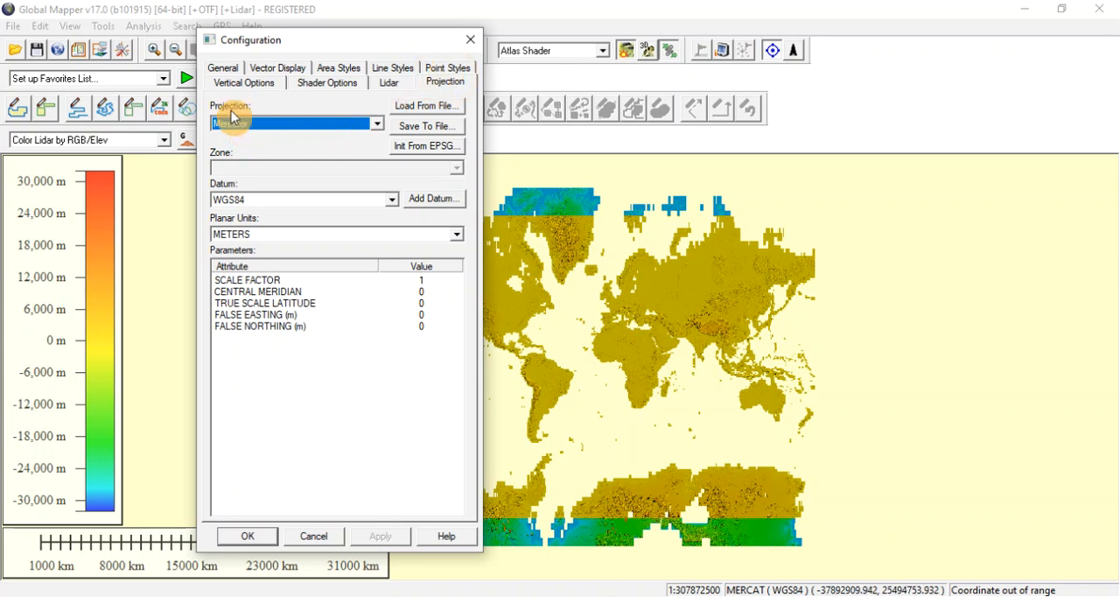
pyautogui.click(377, 124)
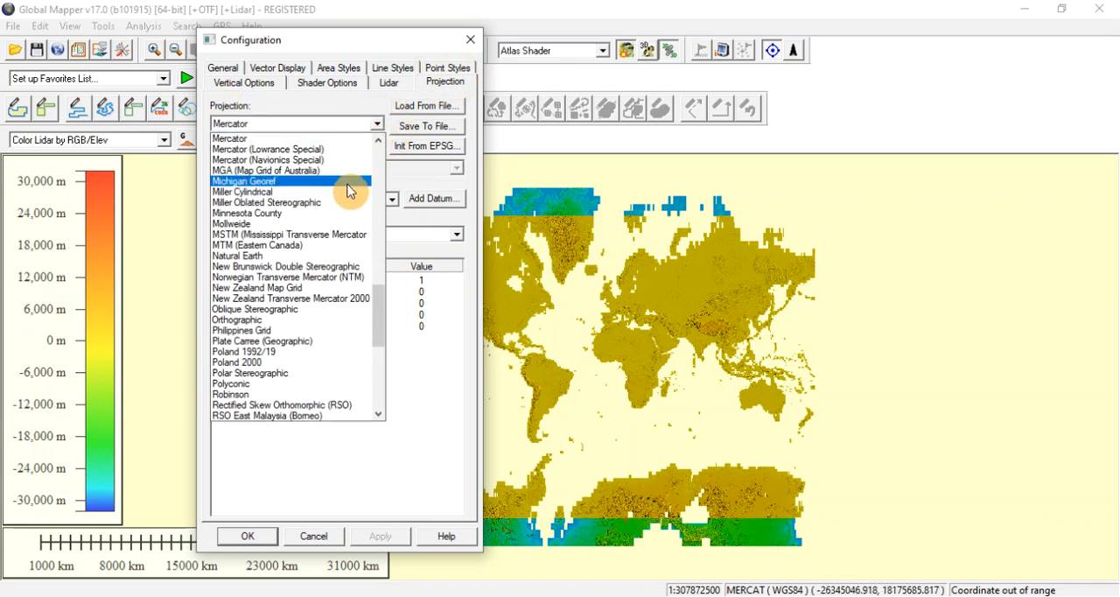
pyautogui.scroll(-3, 317, 278)
pyautogui.scroll(-6, 319, 279)
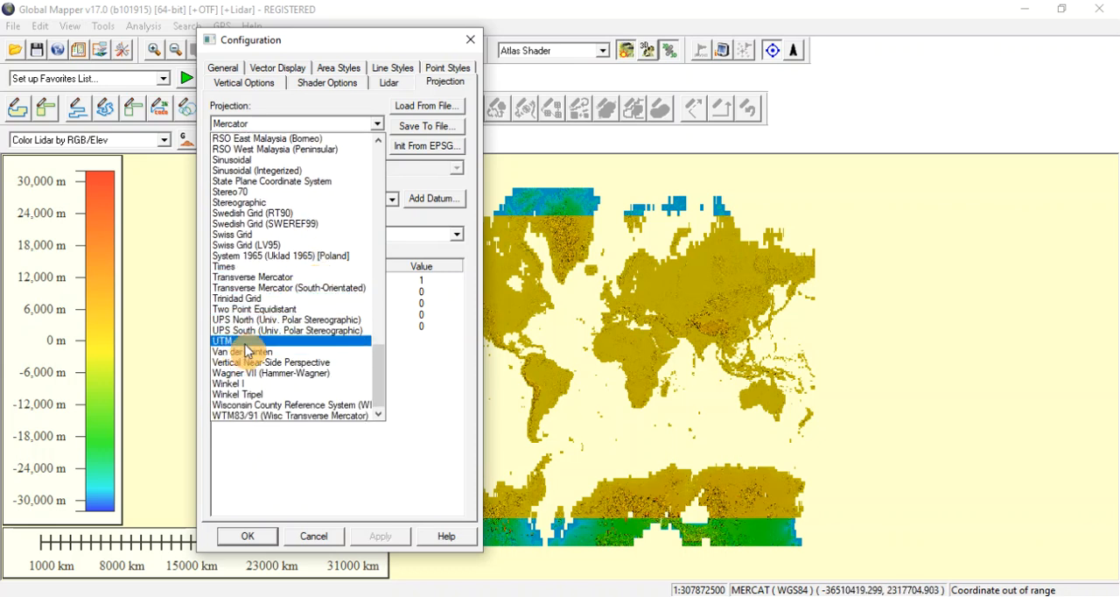
pyautogui.click(245, 344)
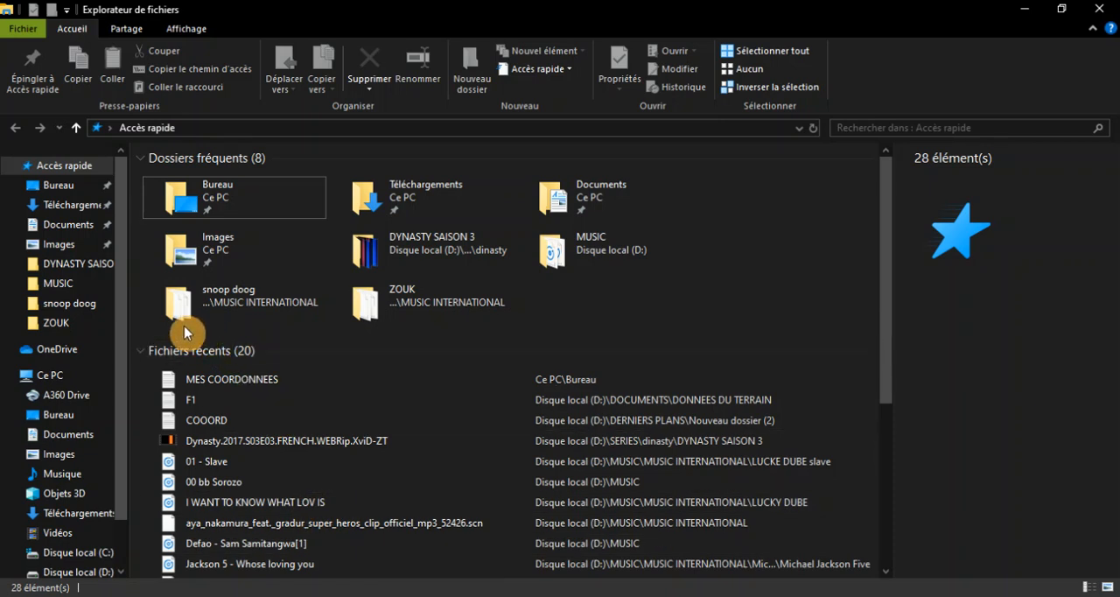
# Complete the projection zone as 33 S in the MES COORDONNEES text file, save it and close it.
pyautogui.doubleClick(208, 386)
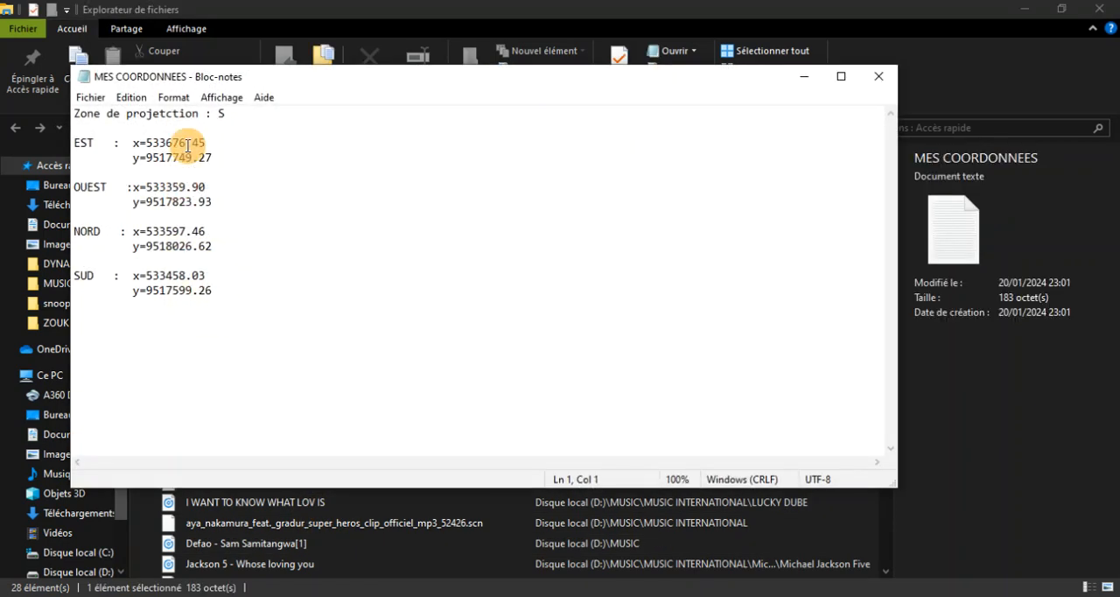
pyautogui.click(219, 113)
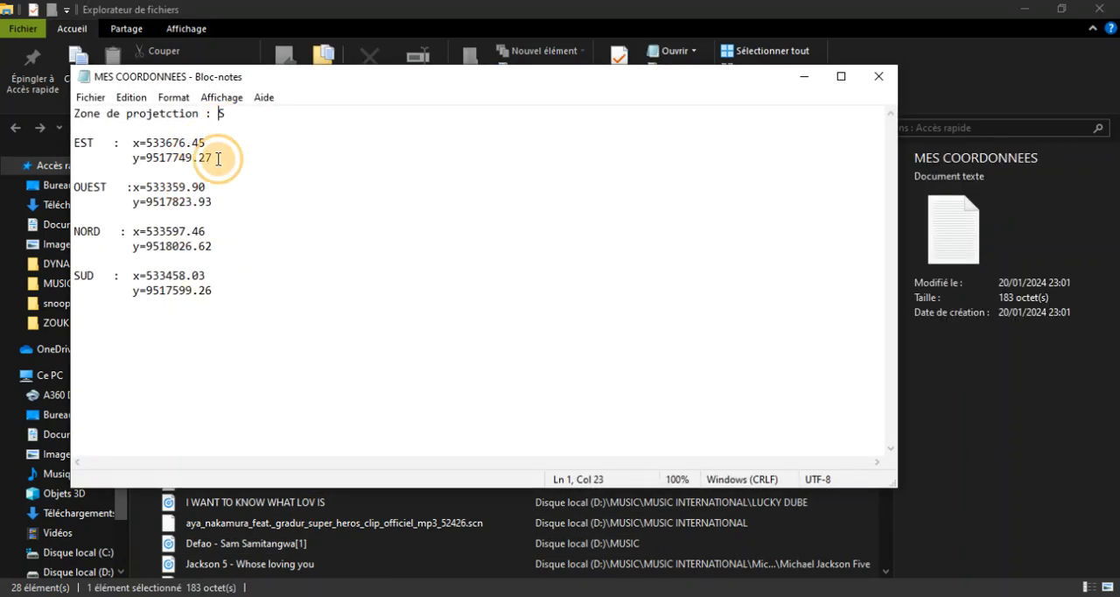
pyautogui.write('33')
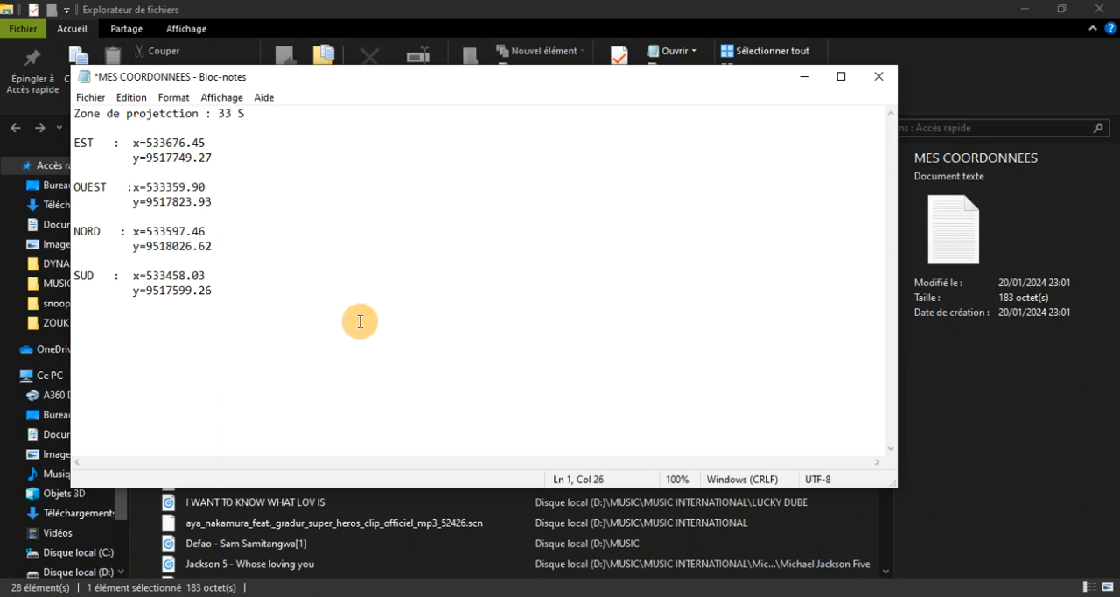
pyautogui.click(91, 97)
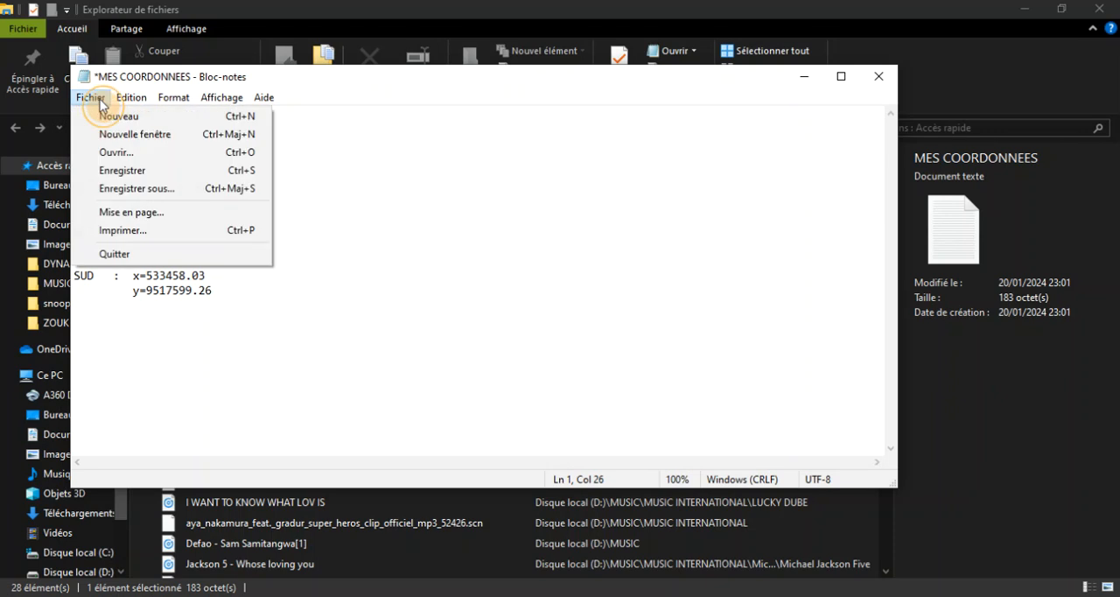
pyautogui.click(127, 170)
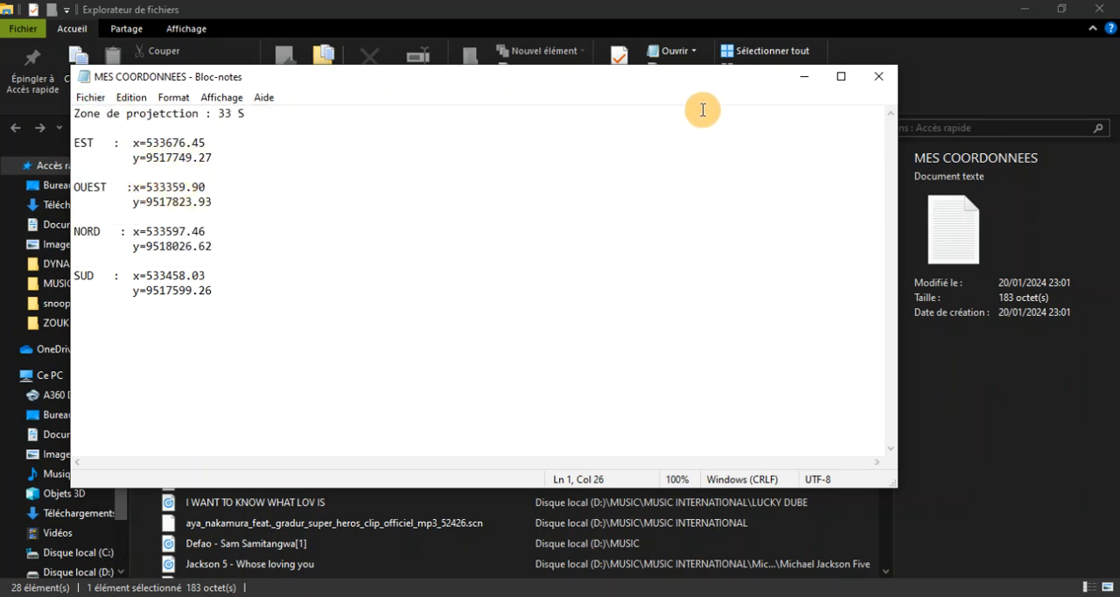
pyautogui.click(879, 85)
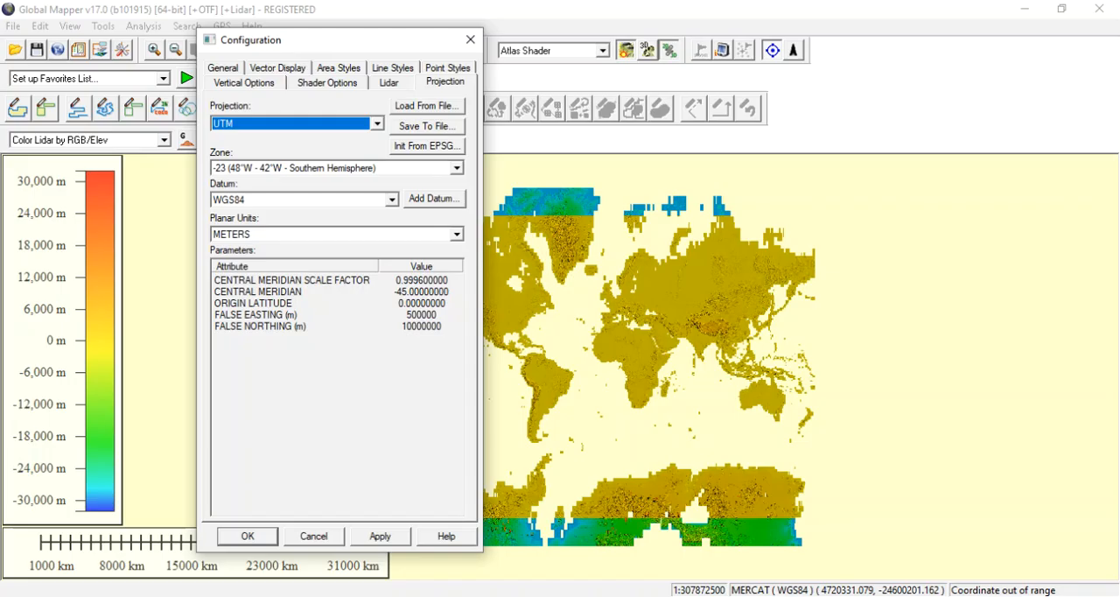
# Set the UTM zone to -33 (12°E - 18°E - Southern Hemisphere) and apply the projection to the elevation map.
pyautogui.click(456, 170)
pyautogui.scroll(-7, 389, 315)
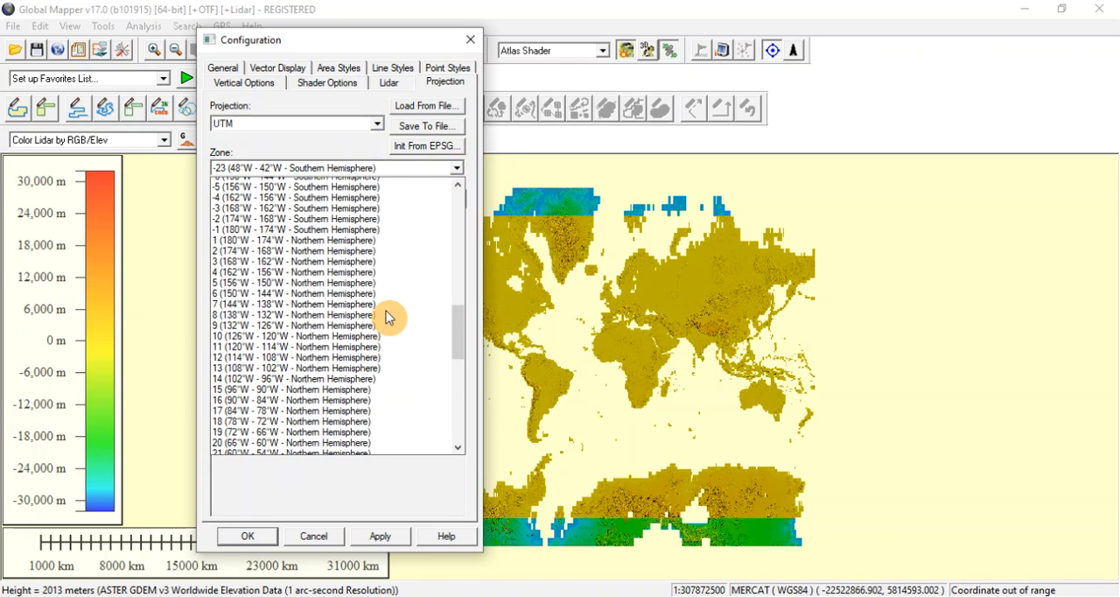
pyautogui.scroll(-12, 389, 317)
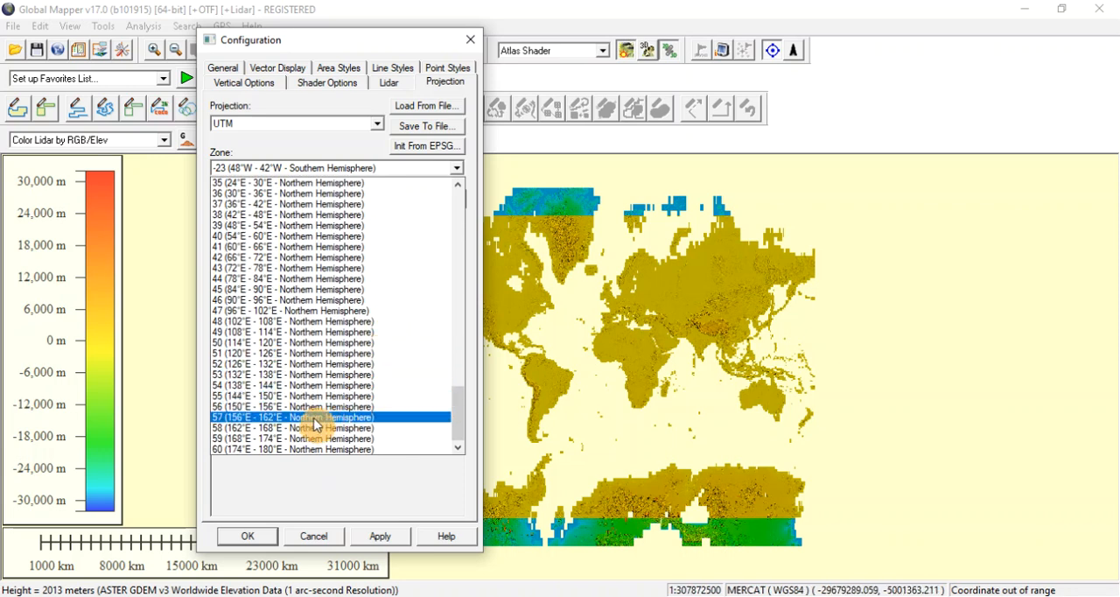
pyautogui.scroll(5, 320, 411)
pyautogui.scroll(12, 322, 409)
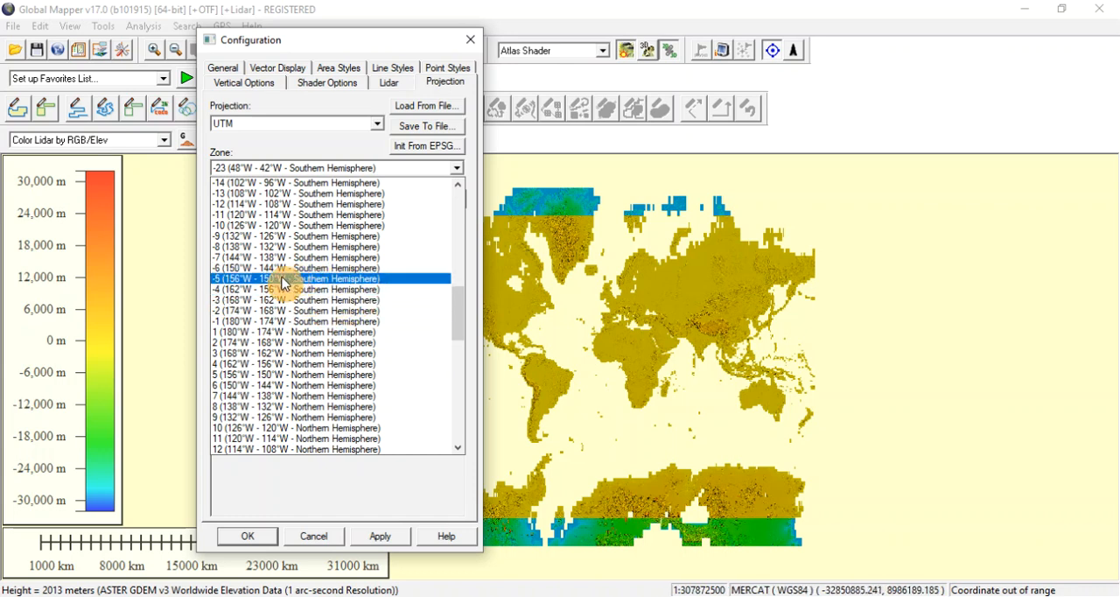
pyautogui.scroll(10, 282, 282)
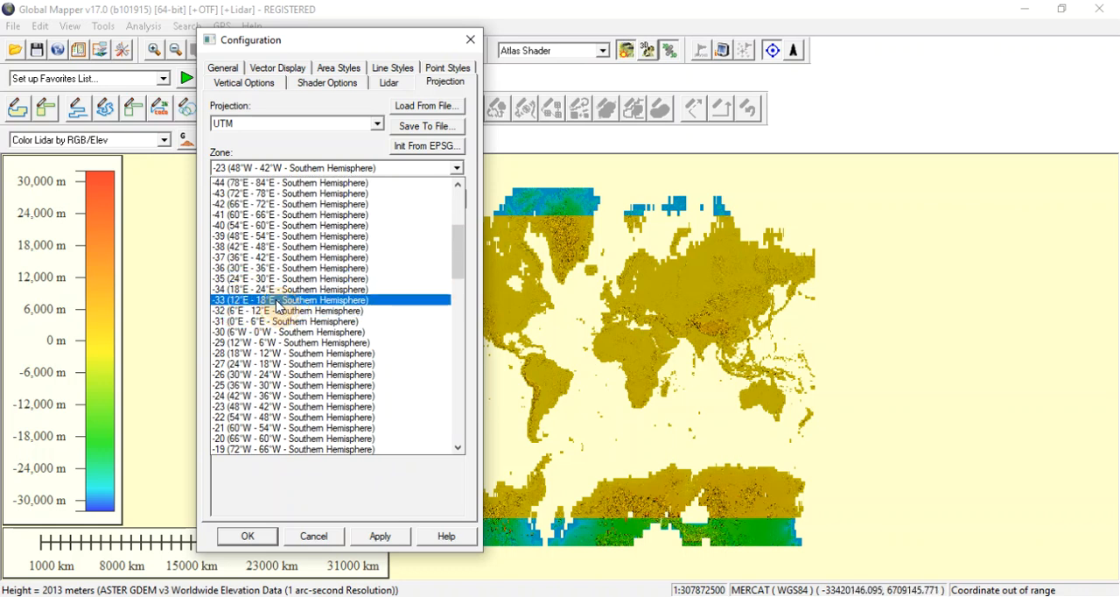
pyautogui.click(277, 303)
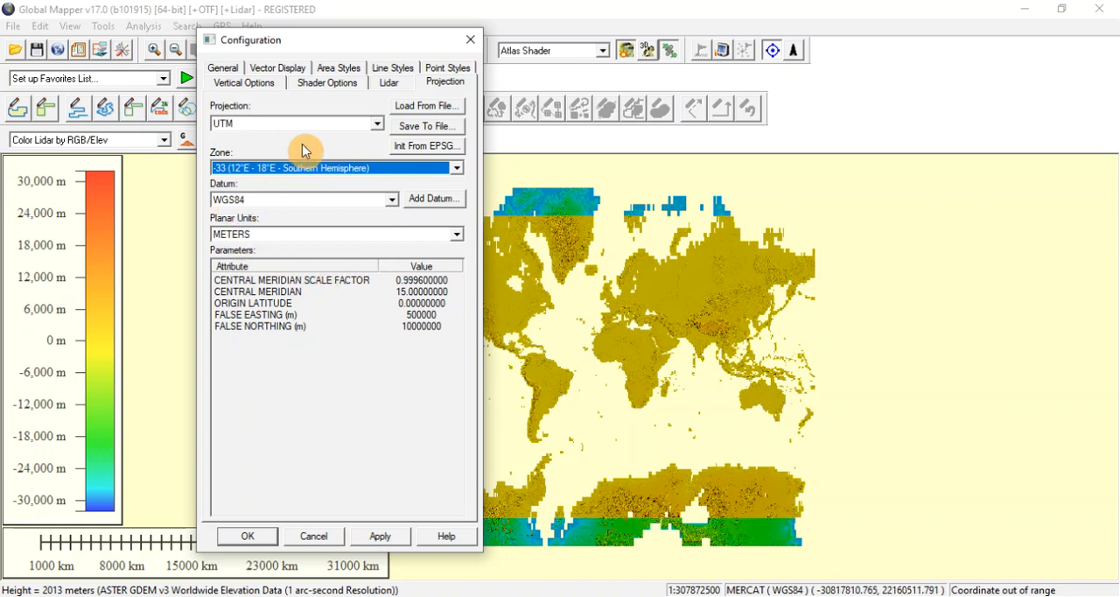
pyautogui.click(376, 536)
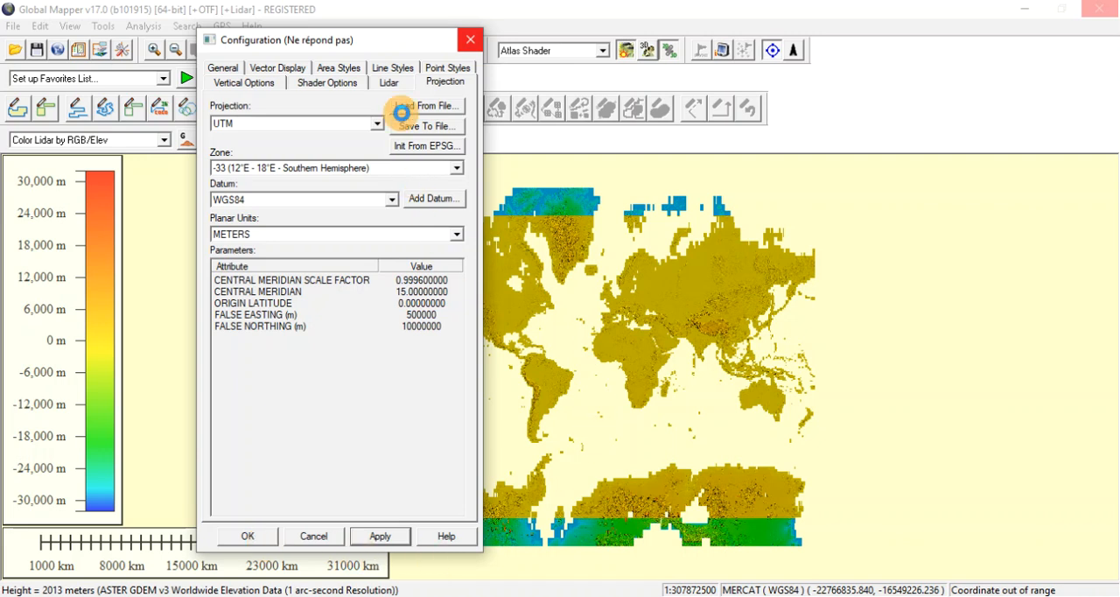
pyautogui.click(263, 536)
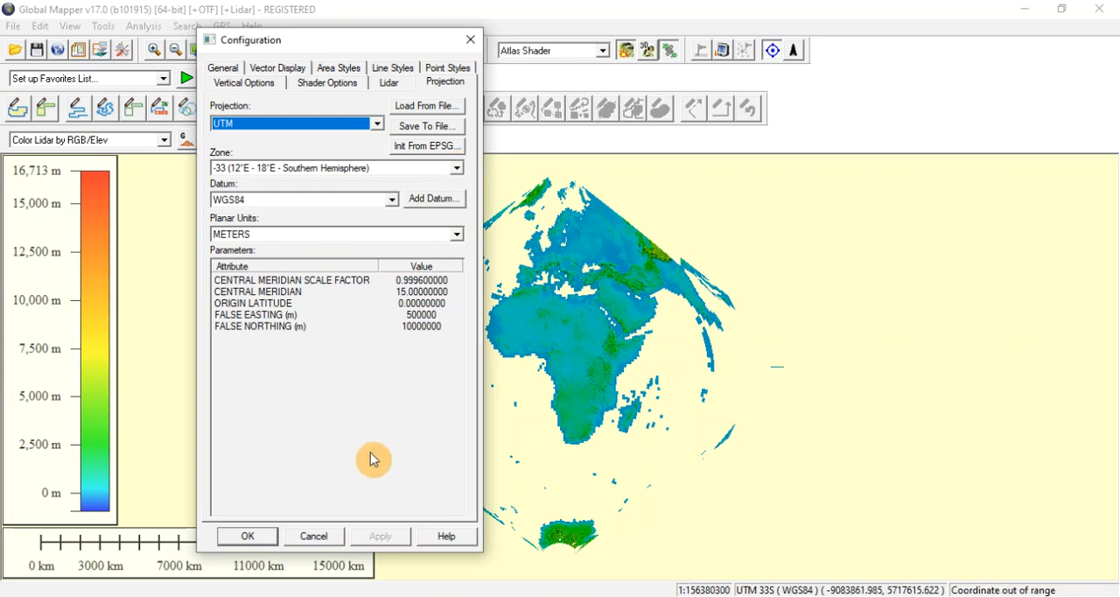
pyautogui.click(249, 536)
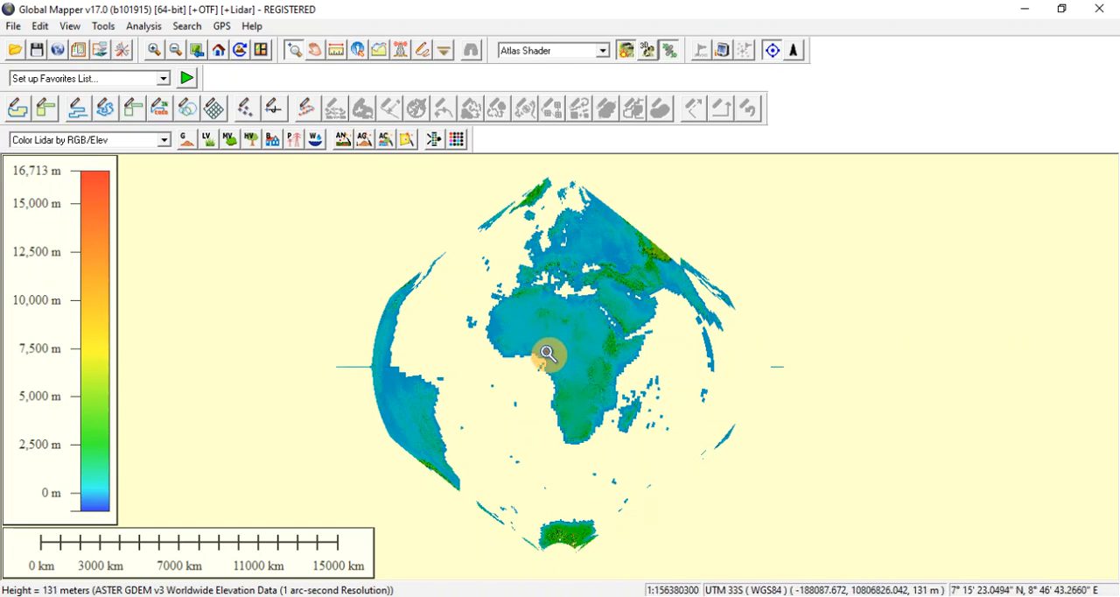
# Start an elevation grid format export of the loaded elevation data and select XYZ Grid as the export format.
pyautogui.moveTo(548, 354); pyautogui.dragTo(617, 401)
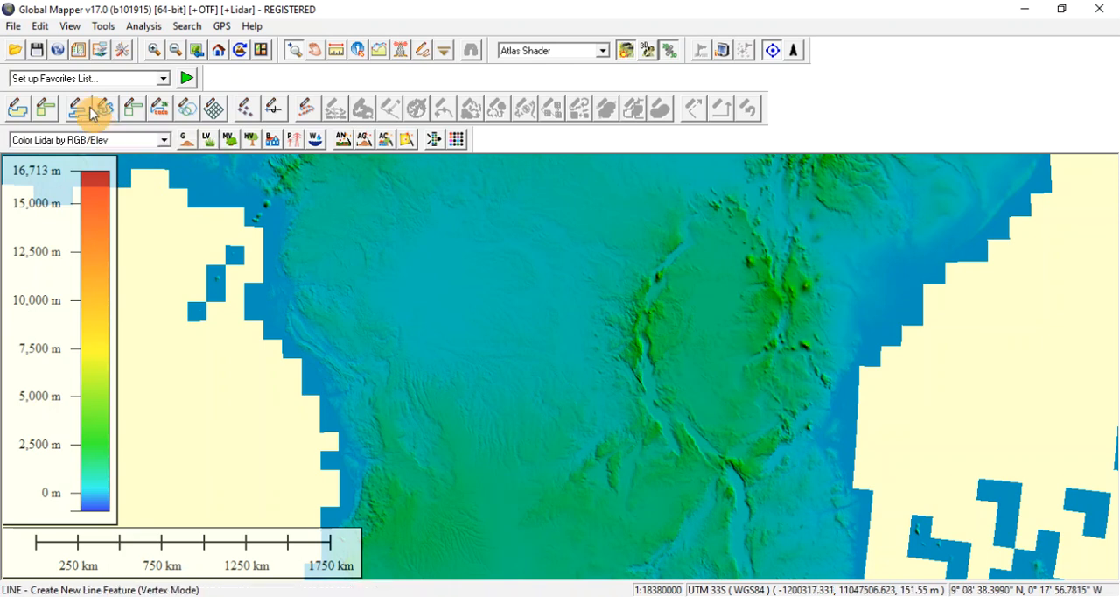
pyautogui.click(16, 28)
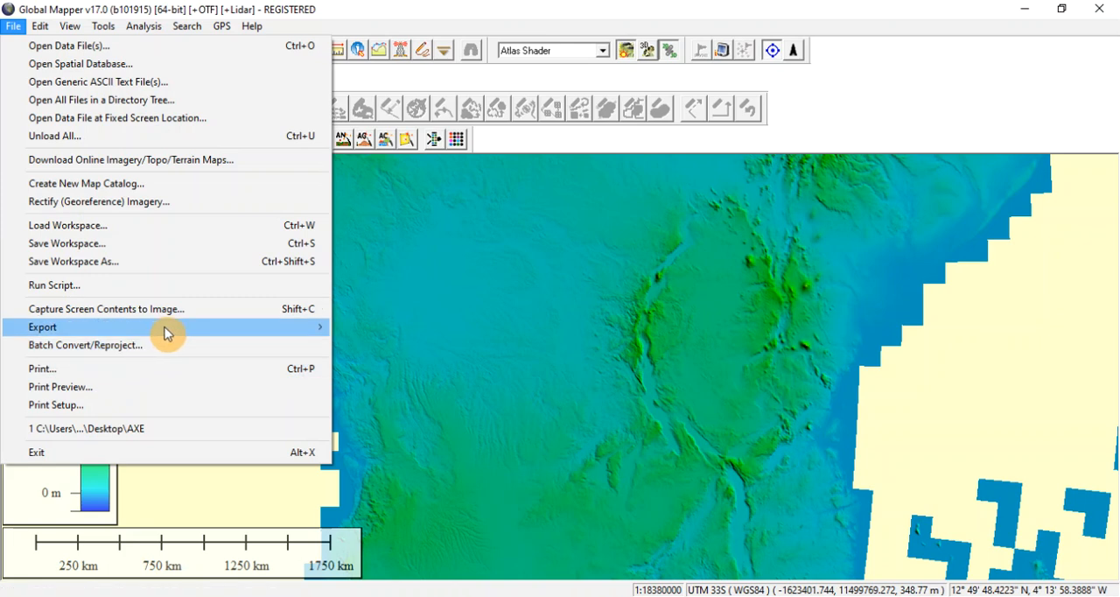
pyautogui.moveTo(210, 331)
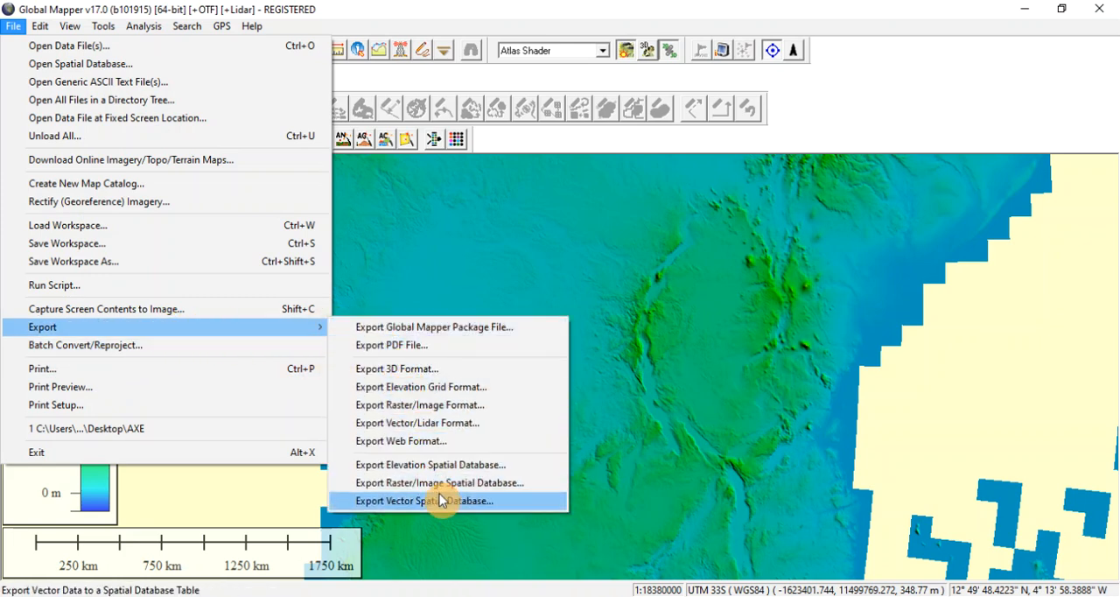
pyautogui.click(429, 391)
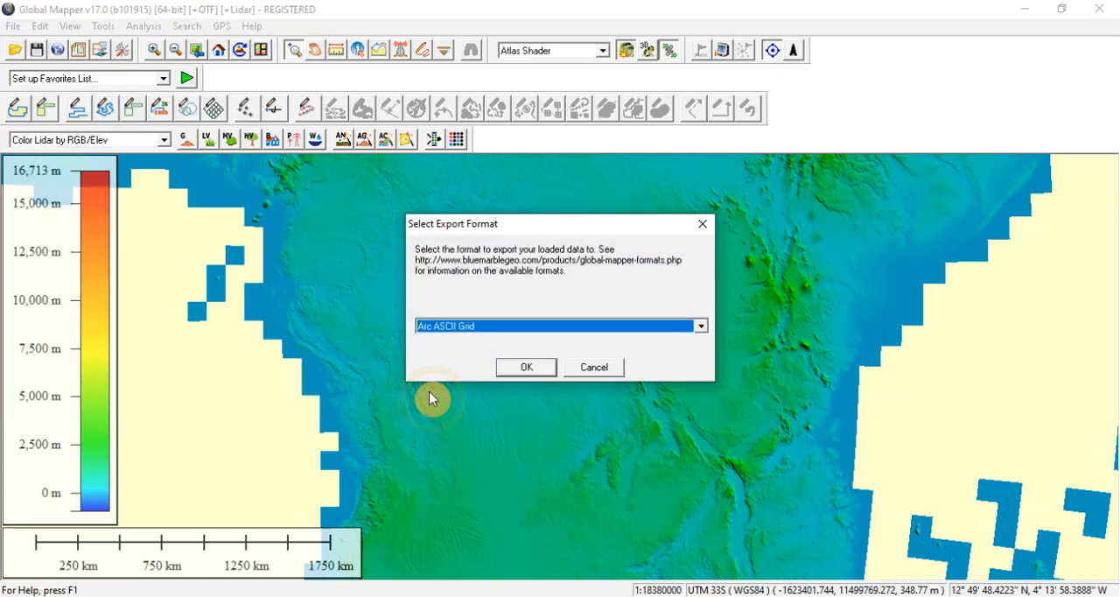
pyautogui.click(702, 327)
pyautogui.scroll(-1, 589, 451)
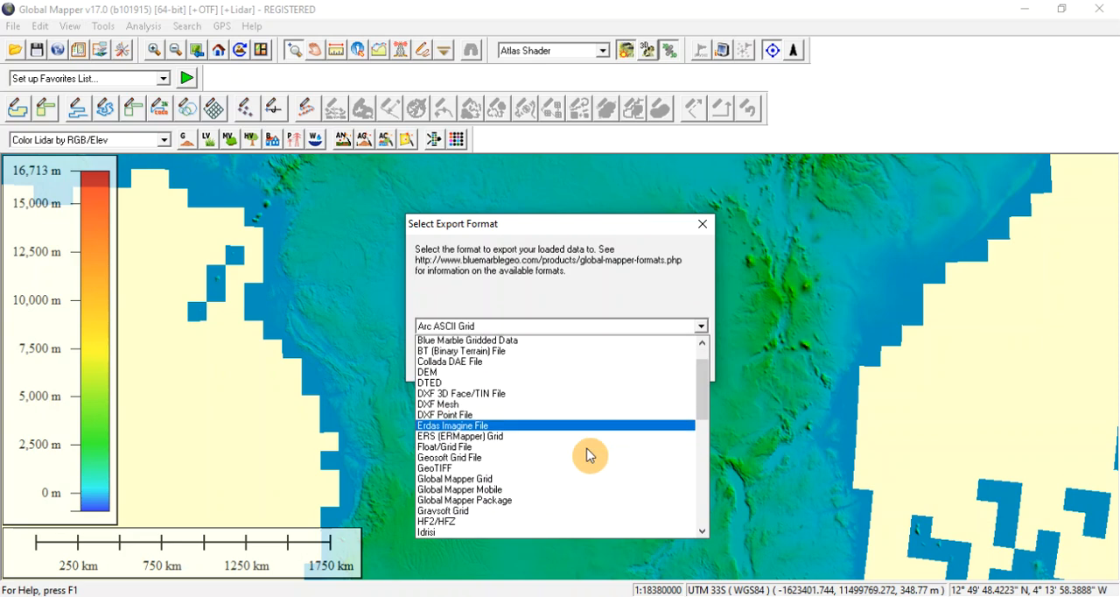
pyautogui.scroll(-12, 589, 454)
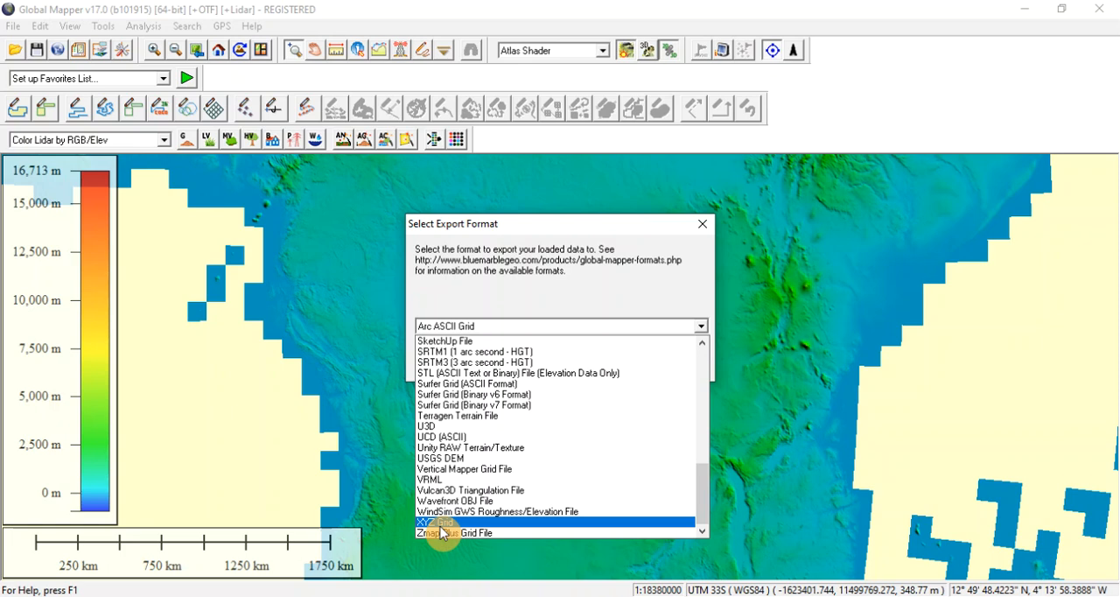
pyautogui.click(441, 524)
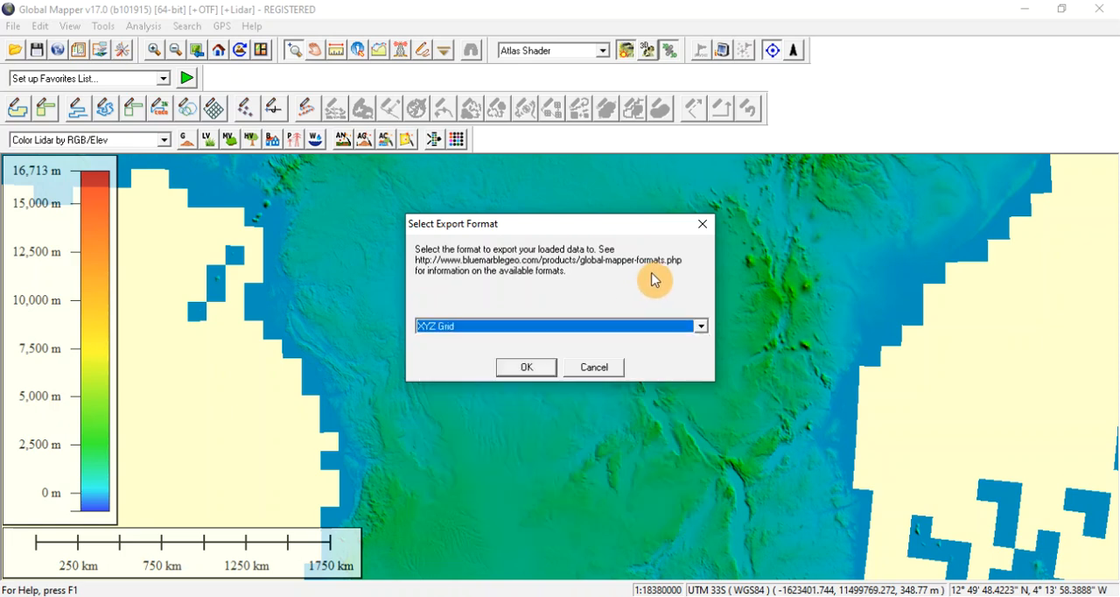
# Look through the available export formats, keep XYZ Grid and continue to the XYZ Grid export options.
pyautogui.click(702, 326)
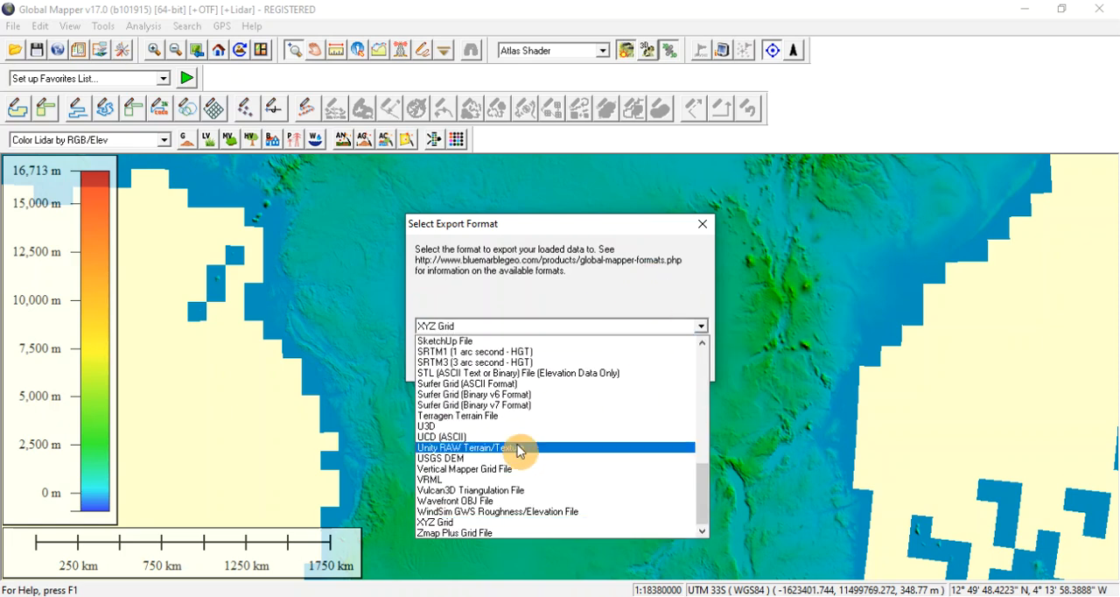
pyautogui.scroll(5, 519, 450)
pyautogui.scroll(4, 519, 451)
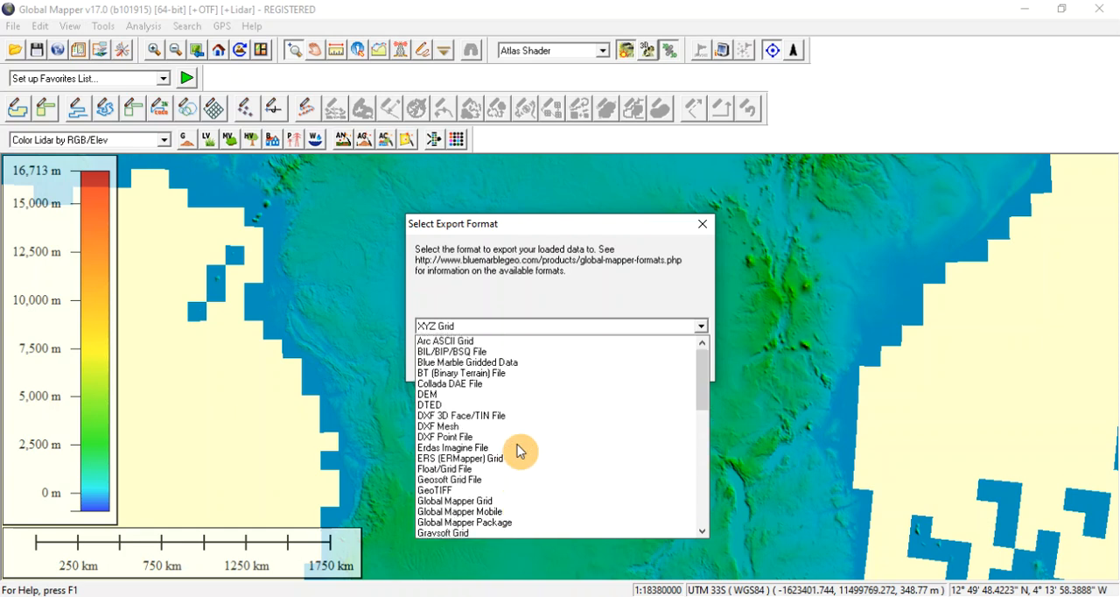
pyautogui.scroll(-15, 519, 451)
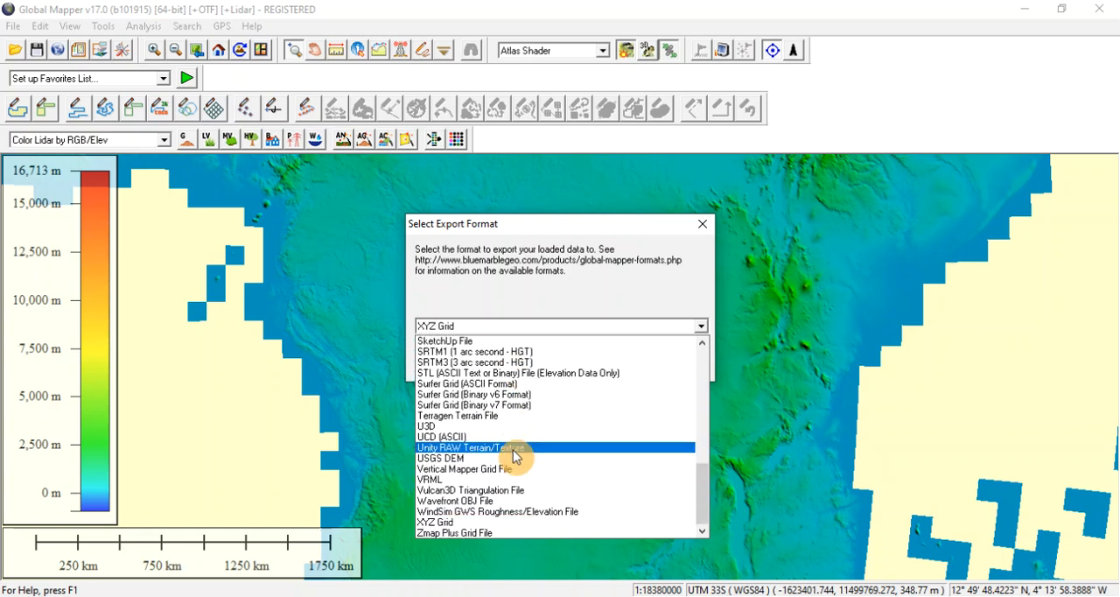
pyautogui.click(446, 522)
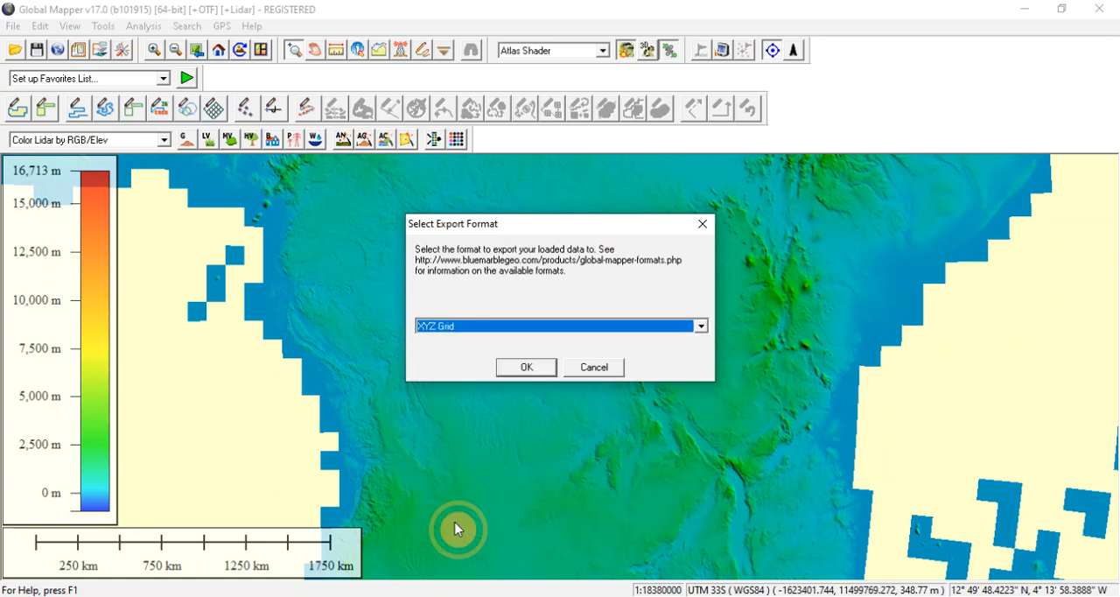
pyautogui.click(523, 375)
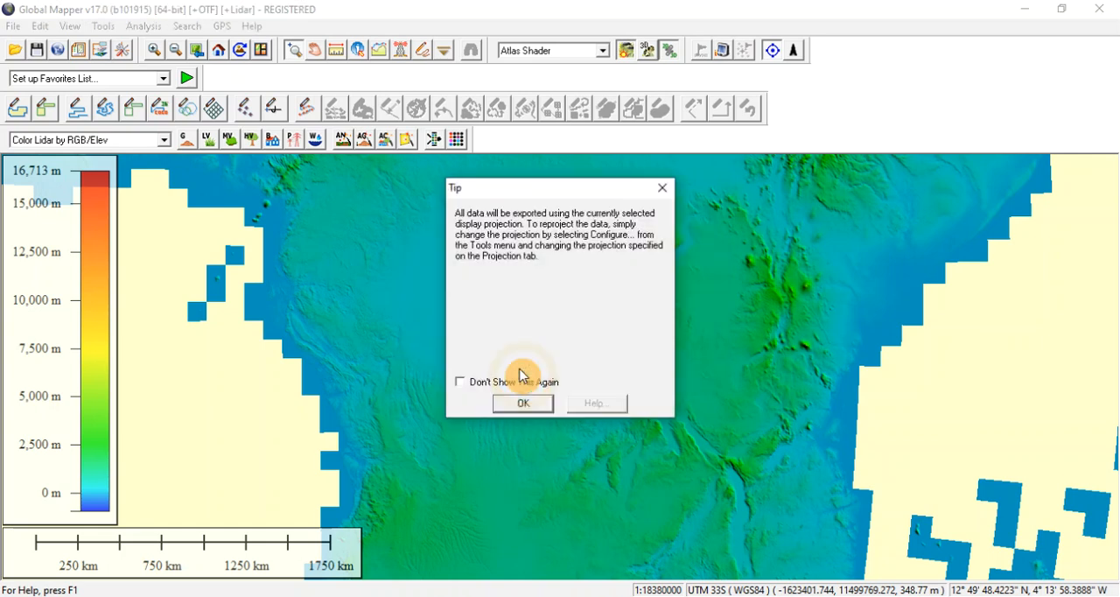
pyautogui.click(518, 404)
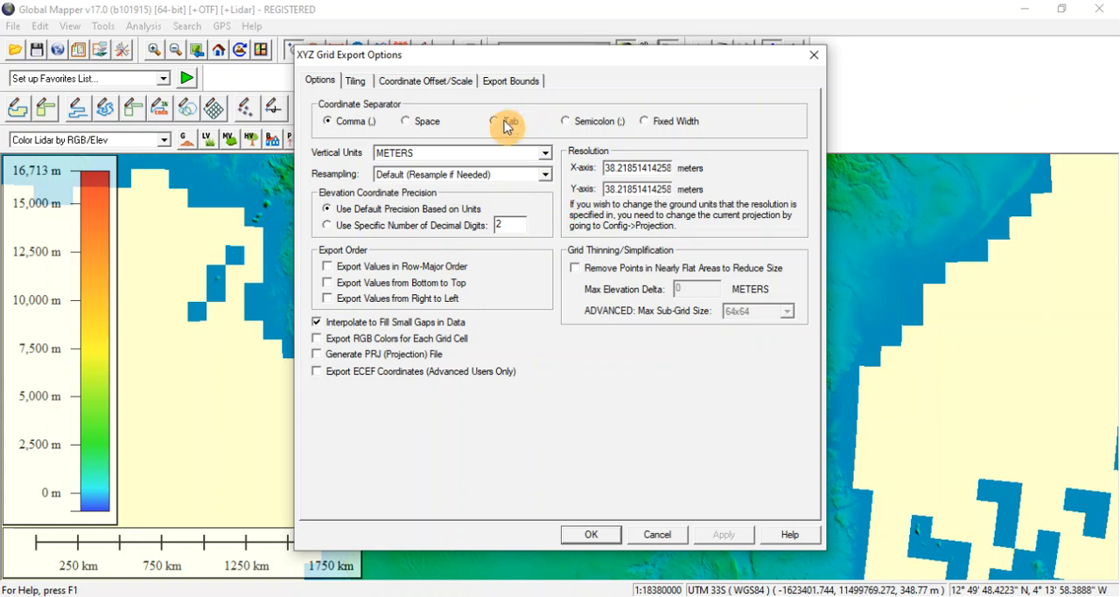
# Set the export bounds to Current Projection (UTM - meters) and clear the North, West, South and East values.
pyautogui.click(510, 81)
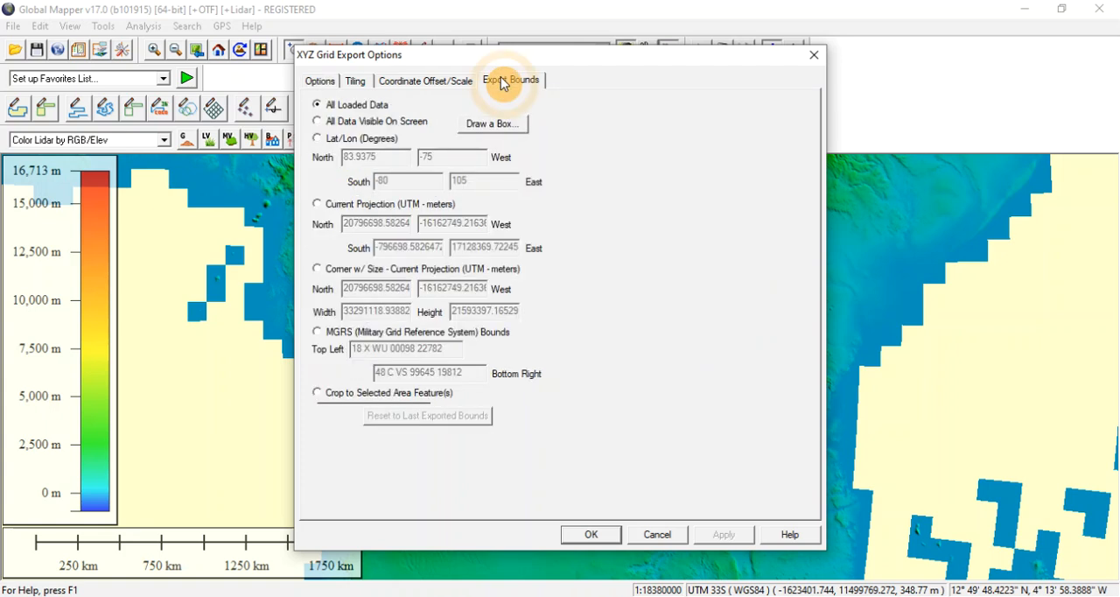
pyautogui.click(319, 210)
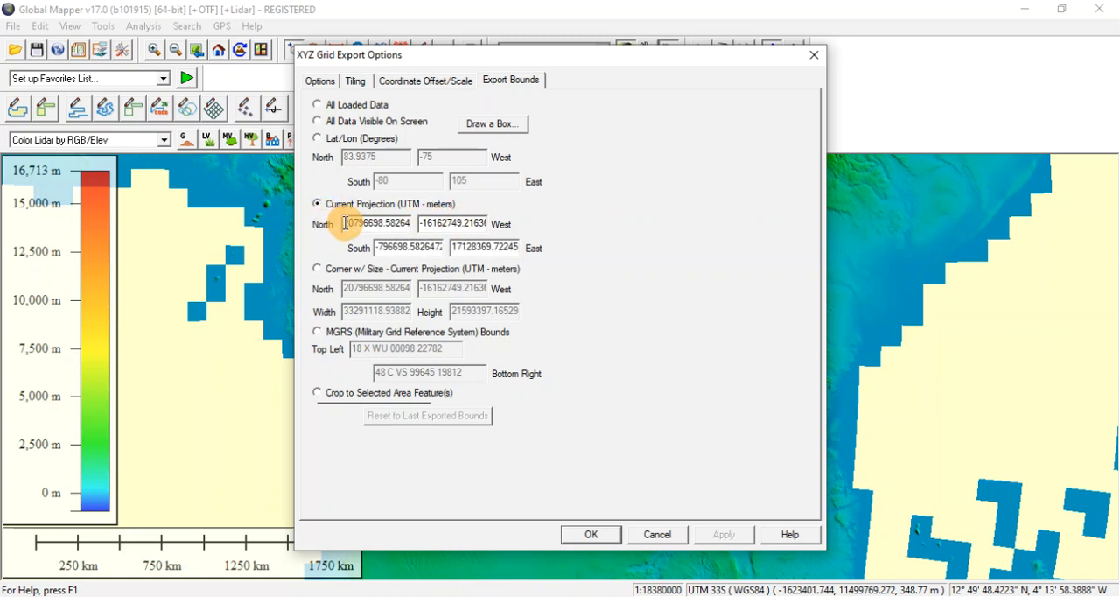
pyautogui.moveTo(346, 223); pyautogui.dragTo(420, 224)
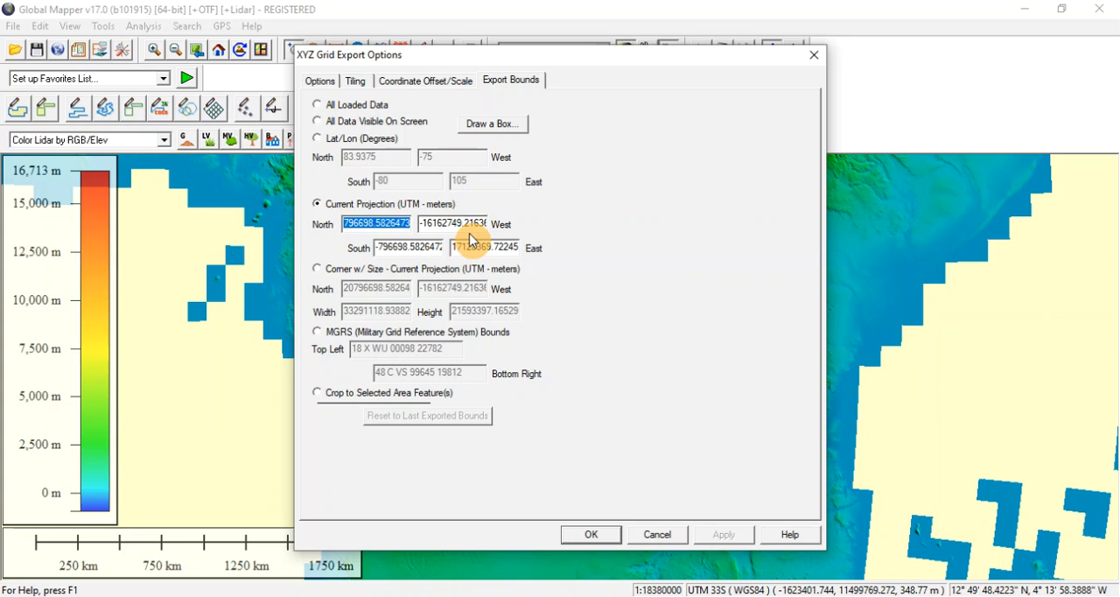
pyautogui.press('BackSpace')
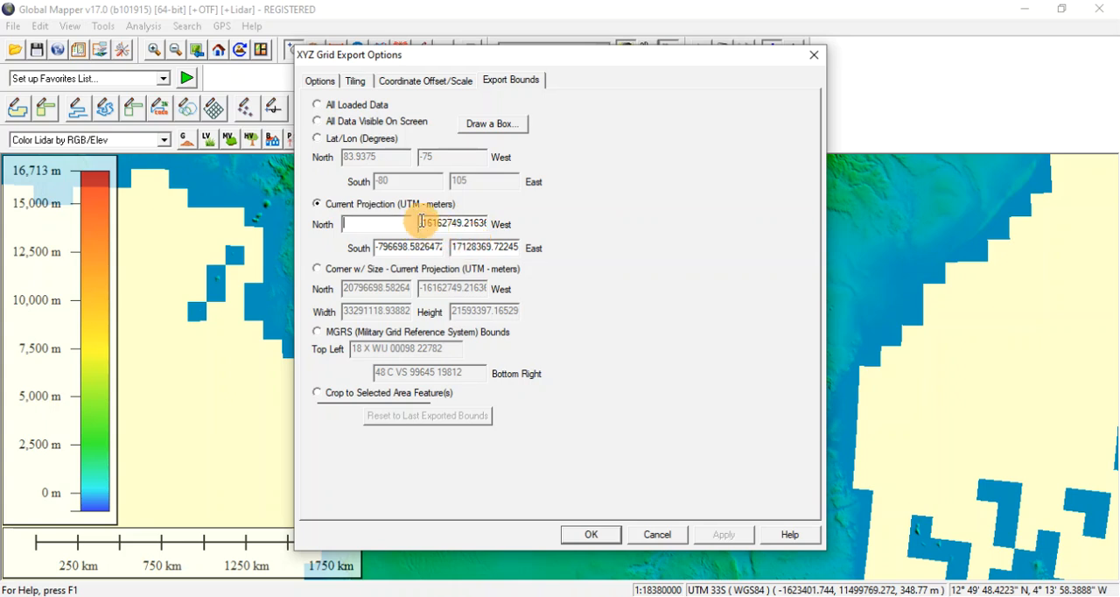
pyautogui.moveTo(420, 223); pyautogui.dragTo(500, 230)
pyautogui.press('BackSpace')
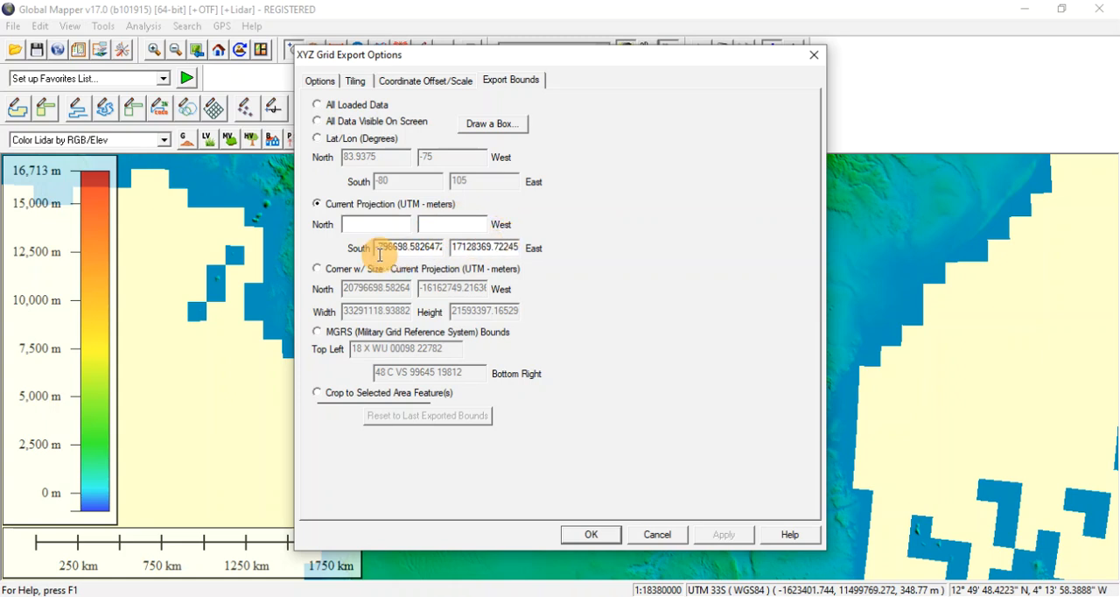
pyautogui.moveTo(377, 247); pyautogui.dragTo(486, 263)
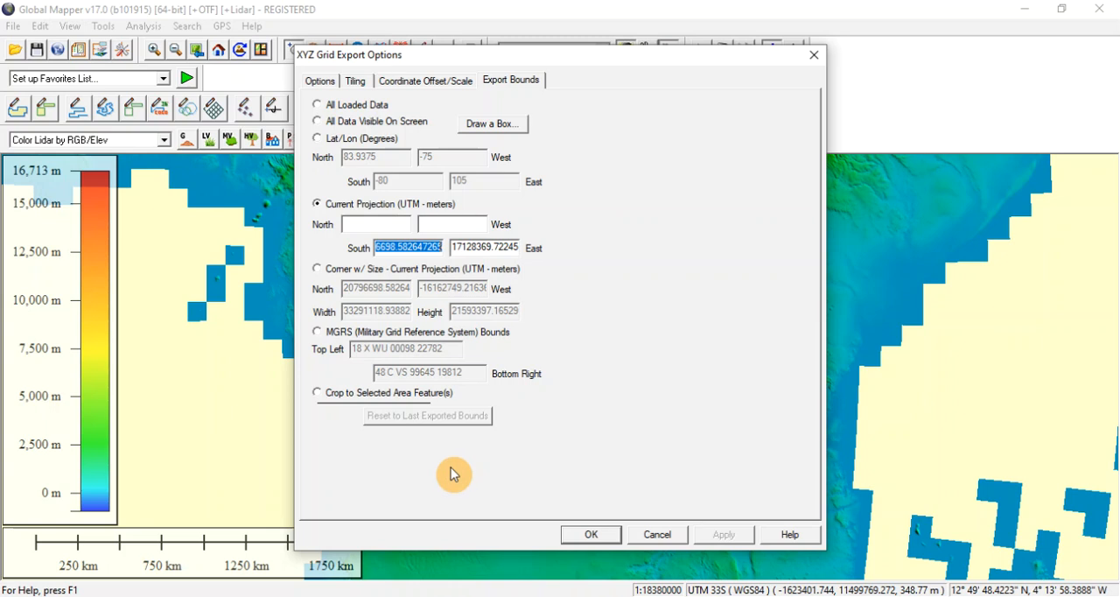
pyautogui.press('BackSpace')
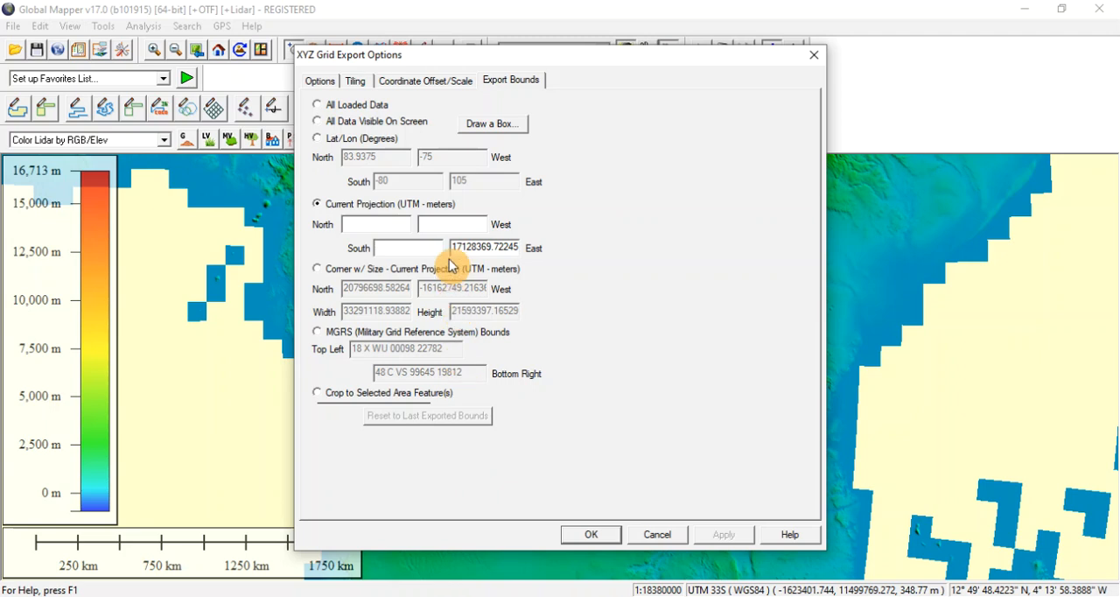
pyautogui.moveTo(454, 248); pyautogui.dragTo(517, 250)
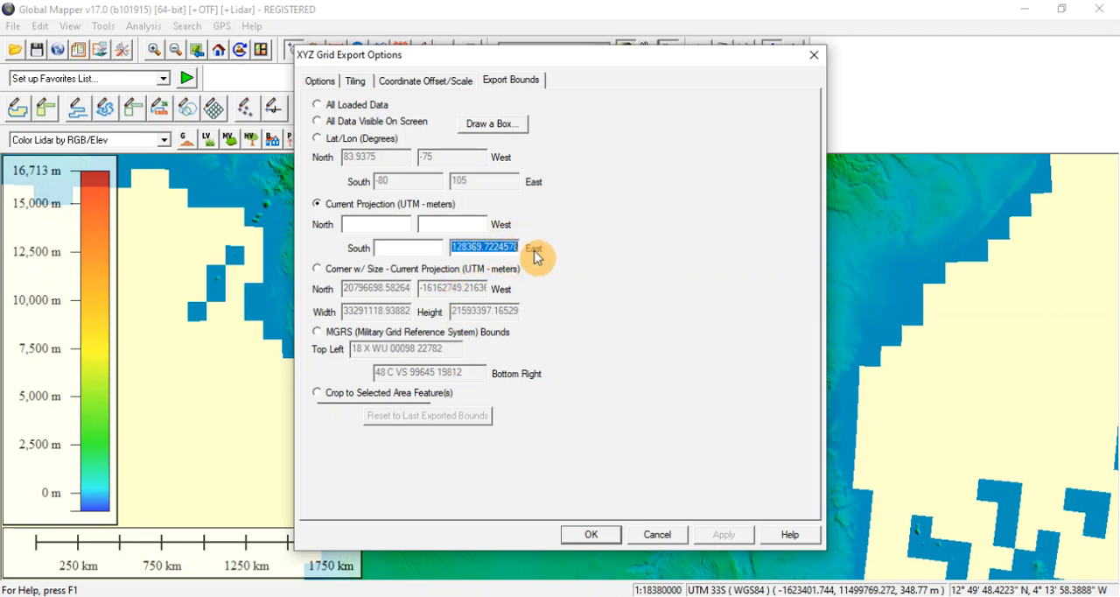
pyautogui.press('BackSpace')
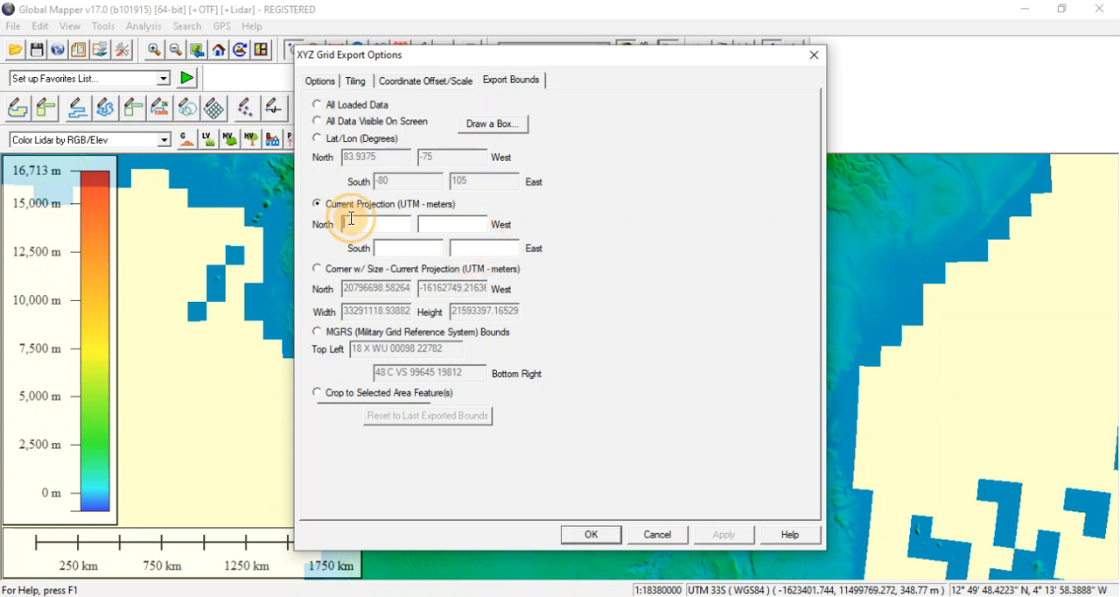
# Open the MES COORDONNEES text file from File Explorer, consult its coordinates and return to the Global Mapper export bounds.
pyautogui.click(385, 596)
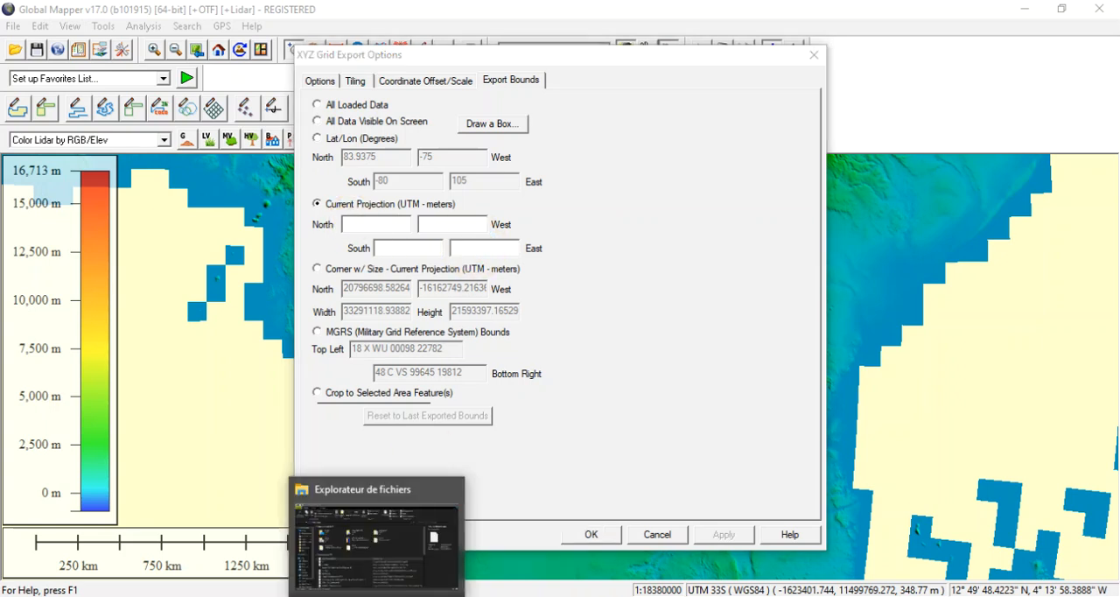
pyautogui.doubleClick(213, 378)
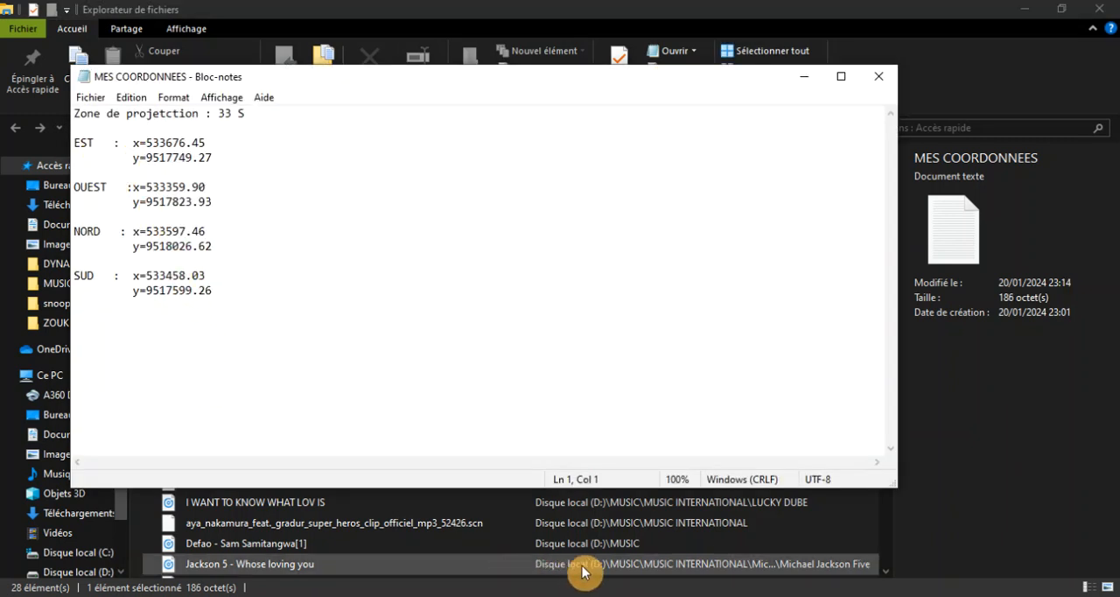
pyautogui.click(598, 596)
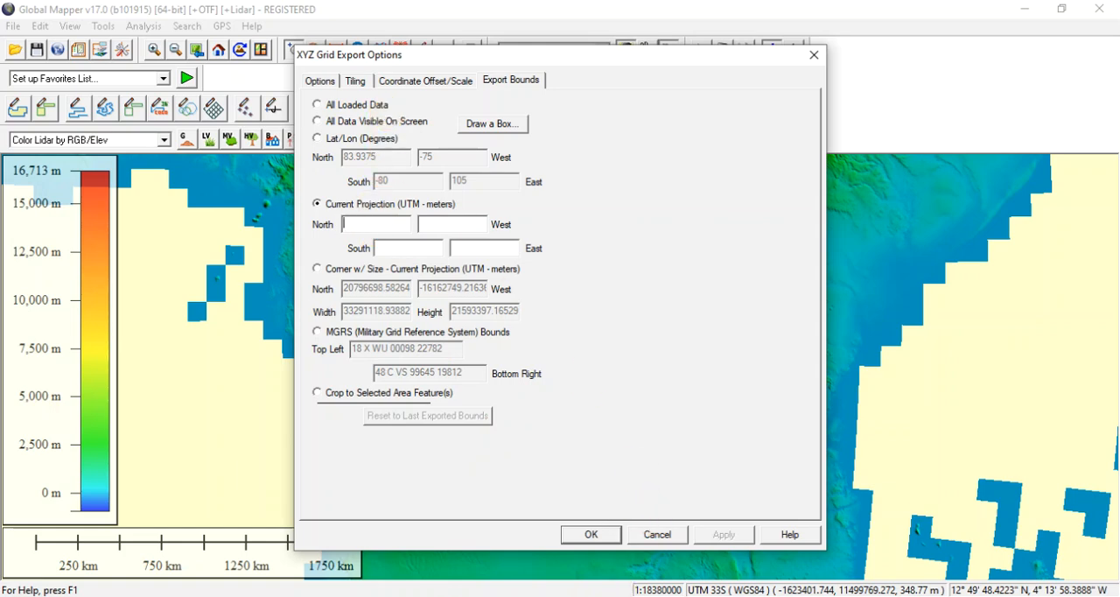
pyautogui.click(623, 596)
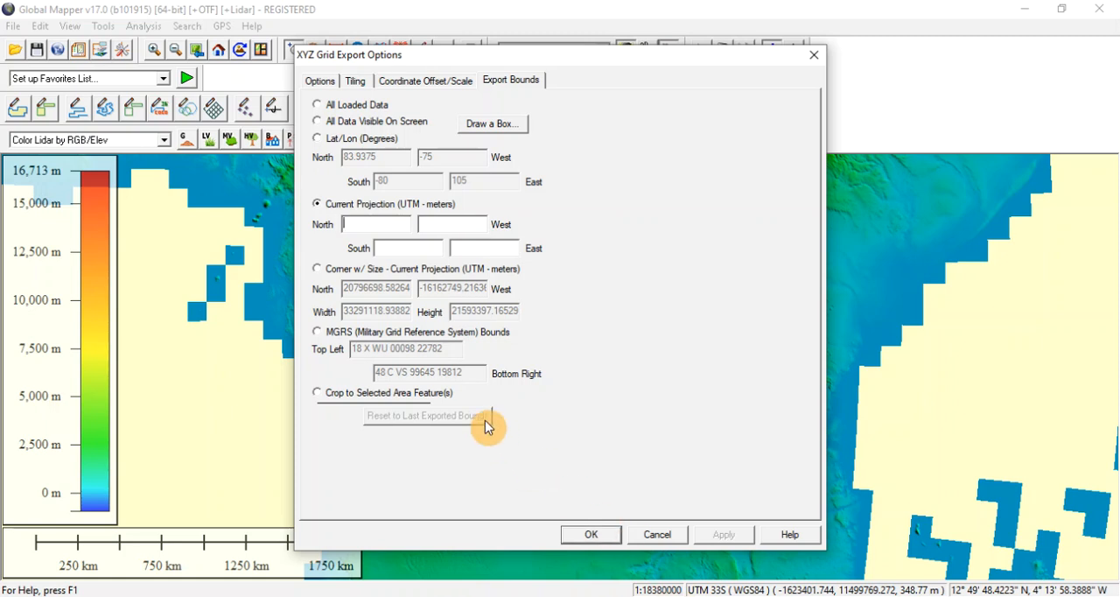
pyautogui.click(353, 224)
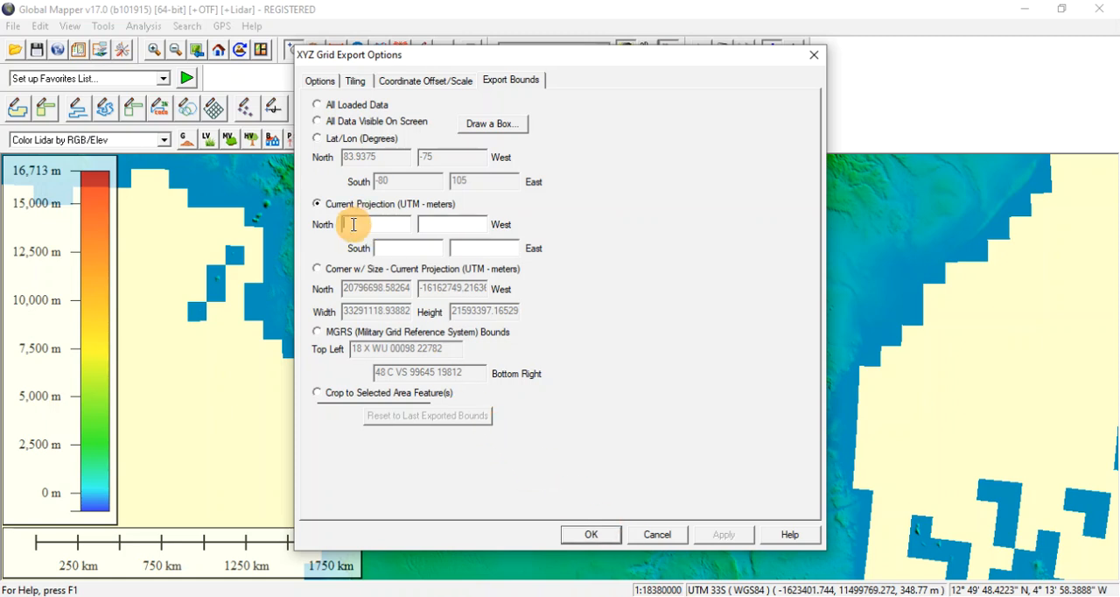
pyautogui.click(398, 247)
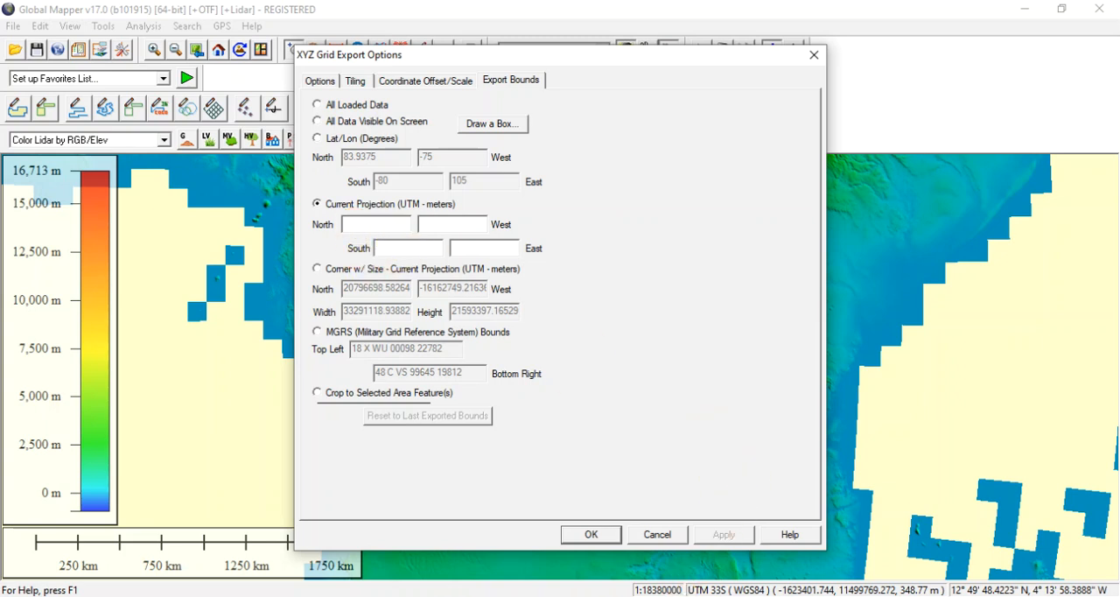
pyautogui.click(685, 596)
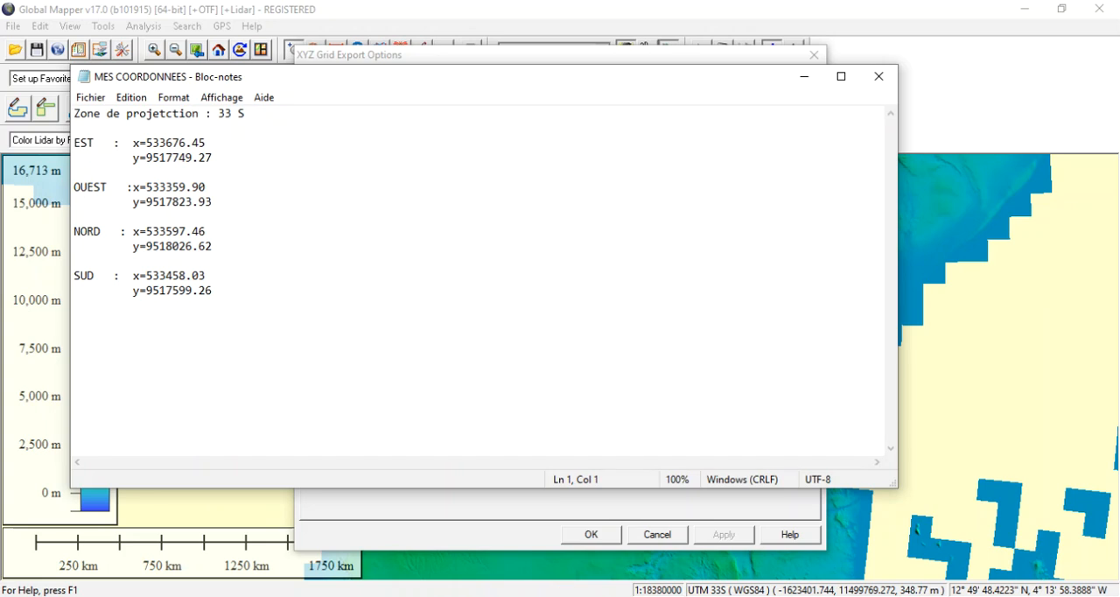
pyautogui.click(569, 595)
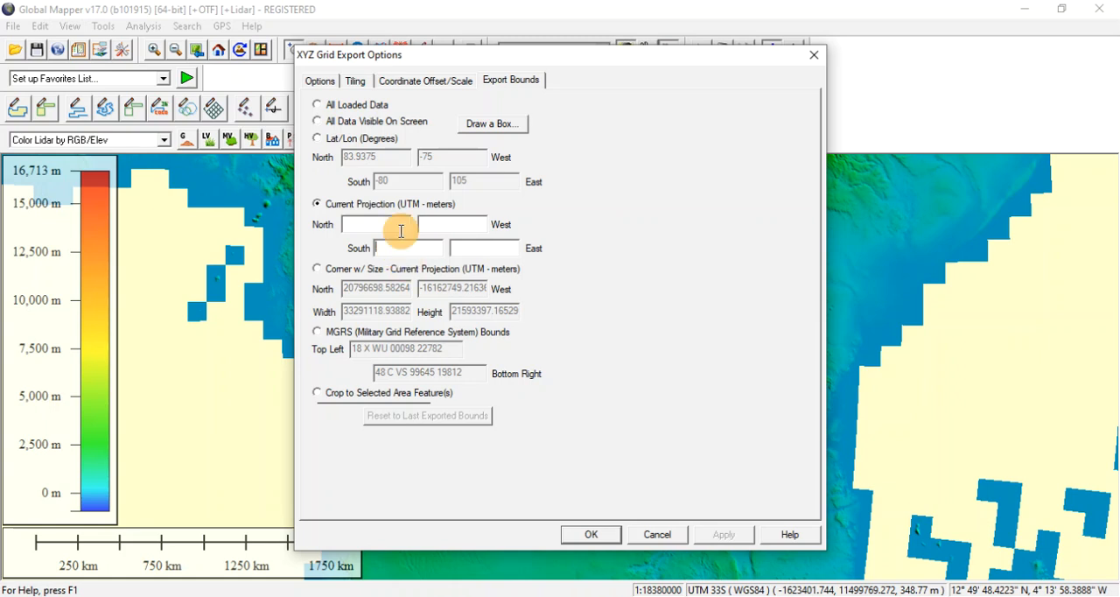
# Move the export options dialog aside and set the North bound to 9518026.62, the NORD y coordinate copied from MES COORDONNEES.
pyautogui.moveTo(429, 67); pyautogui.dragTo(799, 199)
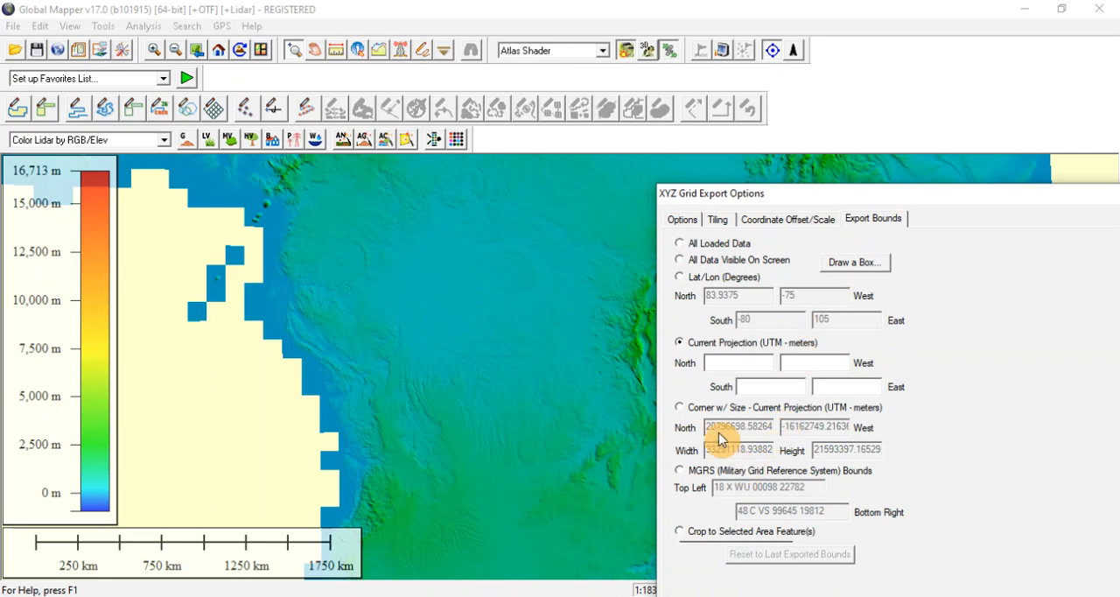
pyautogui.click(737, 363)
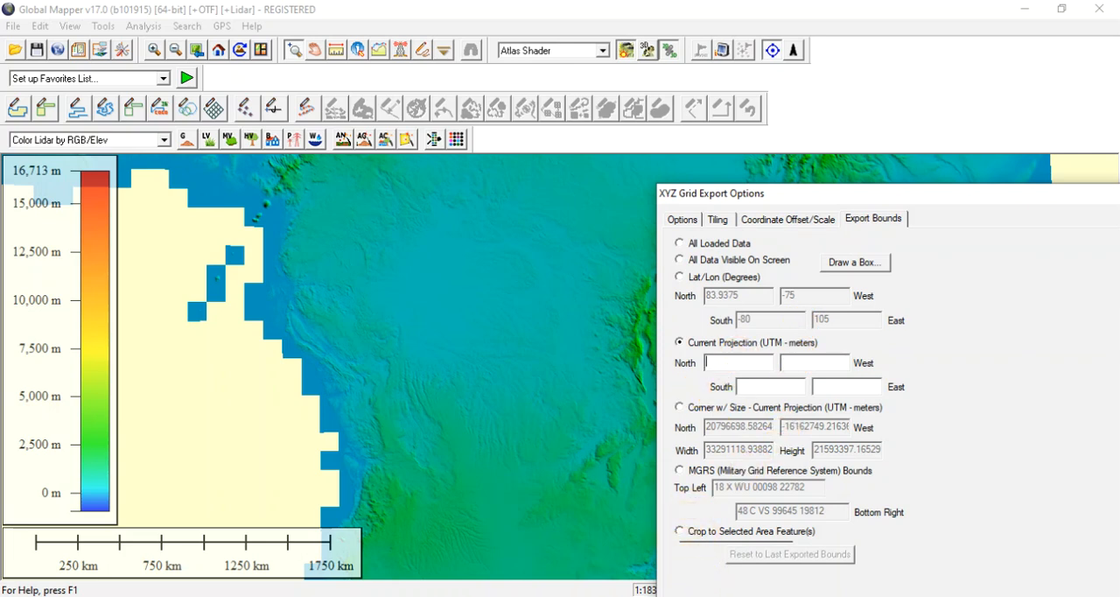
pyautogui.click(696, 596)
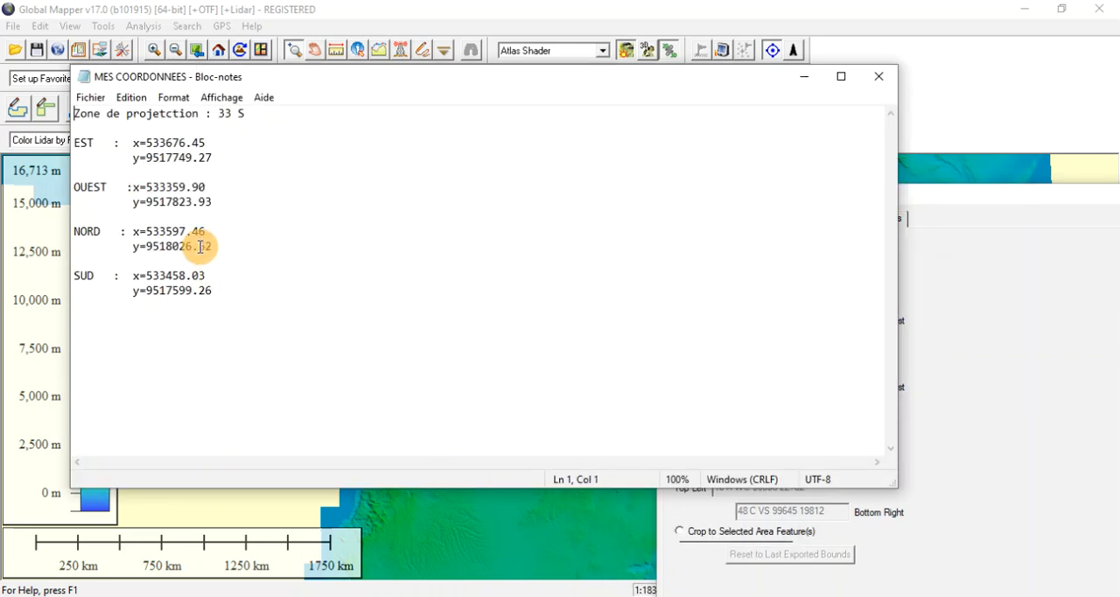
pyautogui.moveTo(214, 245); pyautogui.dragTo(149, 248)
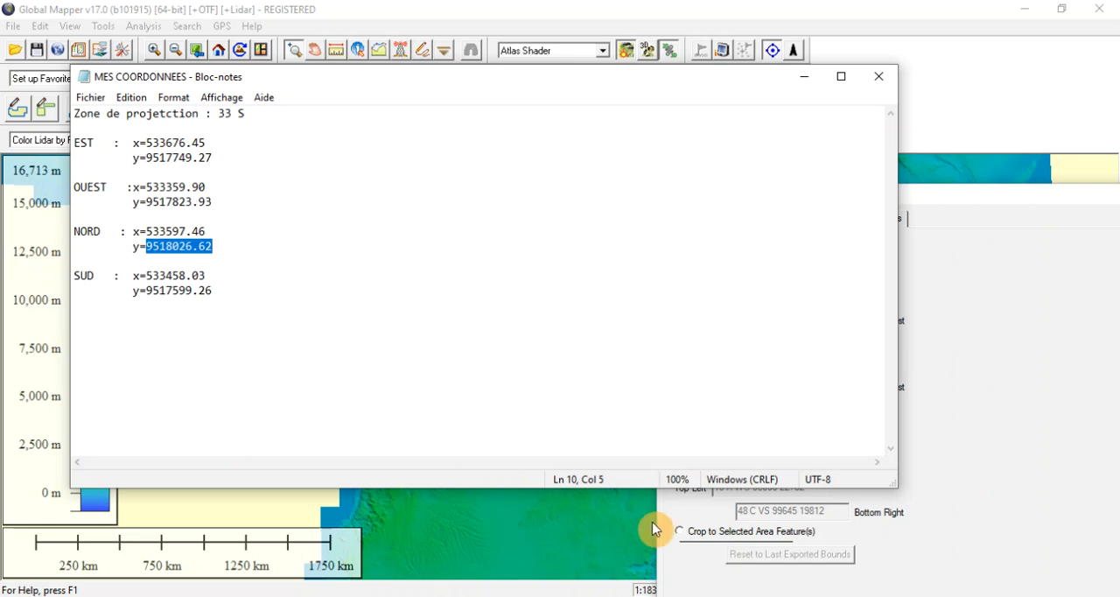
pyautogui.click(700, 573)
pyautogui.click(717, 361)
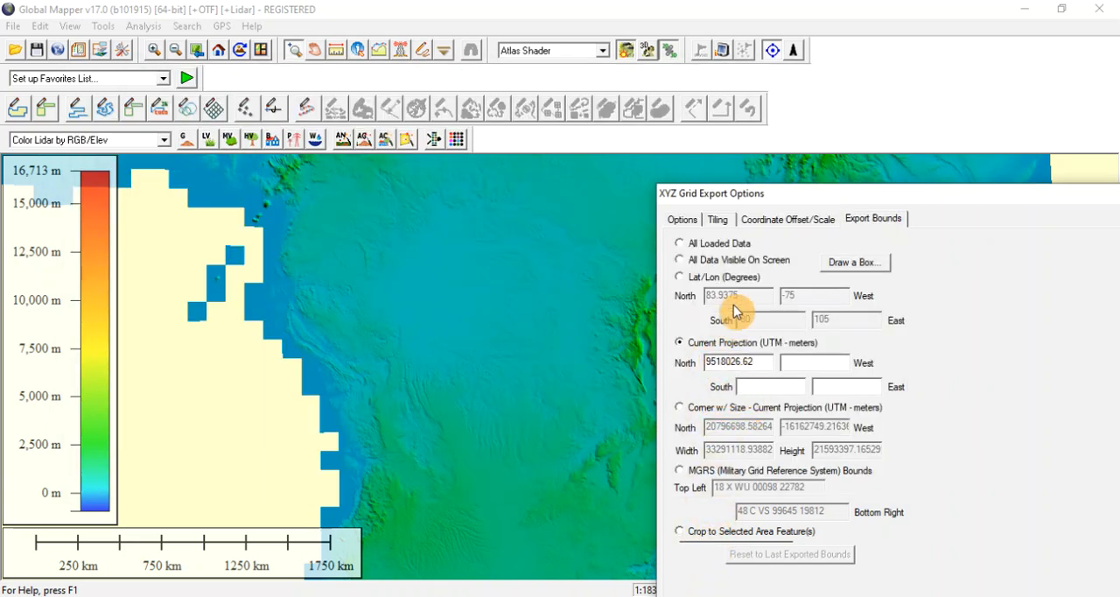
# Move the export options dialog and set the South bound to 9517599.26, the SUD y coordinate copied from MES COORDONNEES.
pyautogui.moveTo(763, 200); pyautogui.dragTo(680, 294)
pyautogui.click(664, 458)
pyautogui.click(658, 481)
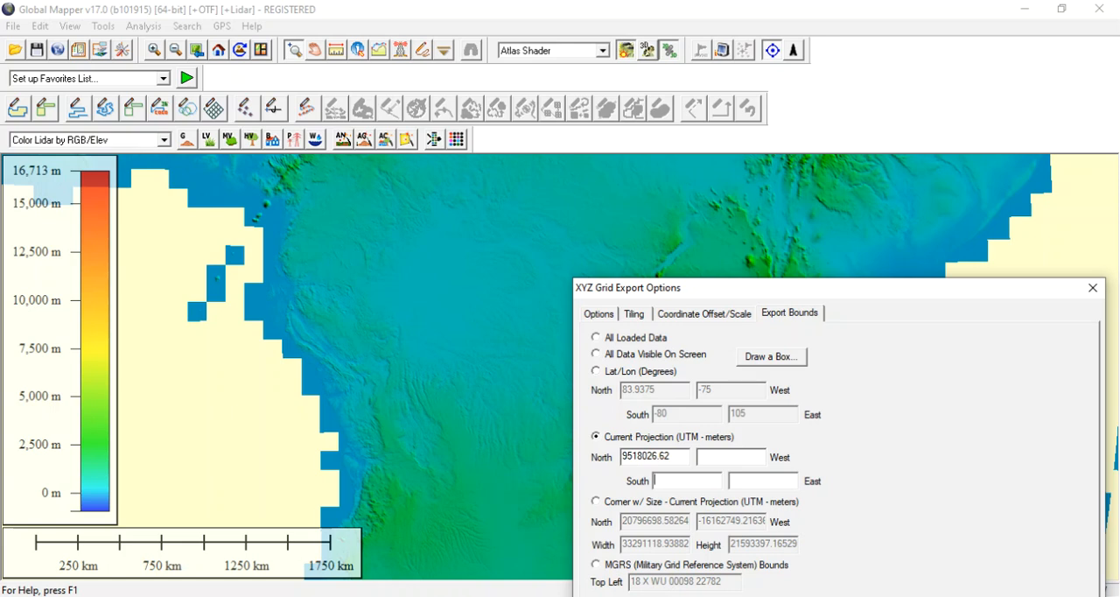
pyautogui.hotkey('alt', 'Tab')
pyautogui.click(215, 290)
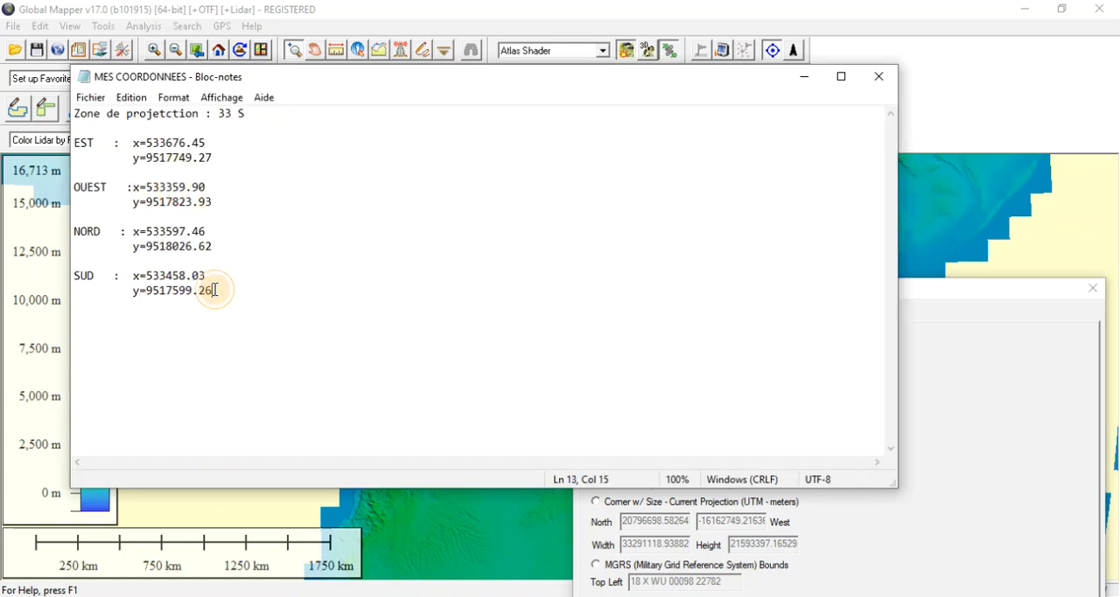
pyautogui.moveTo(215, 289); pyautogui.dragTo(150, 287)
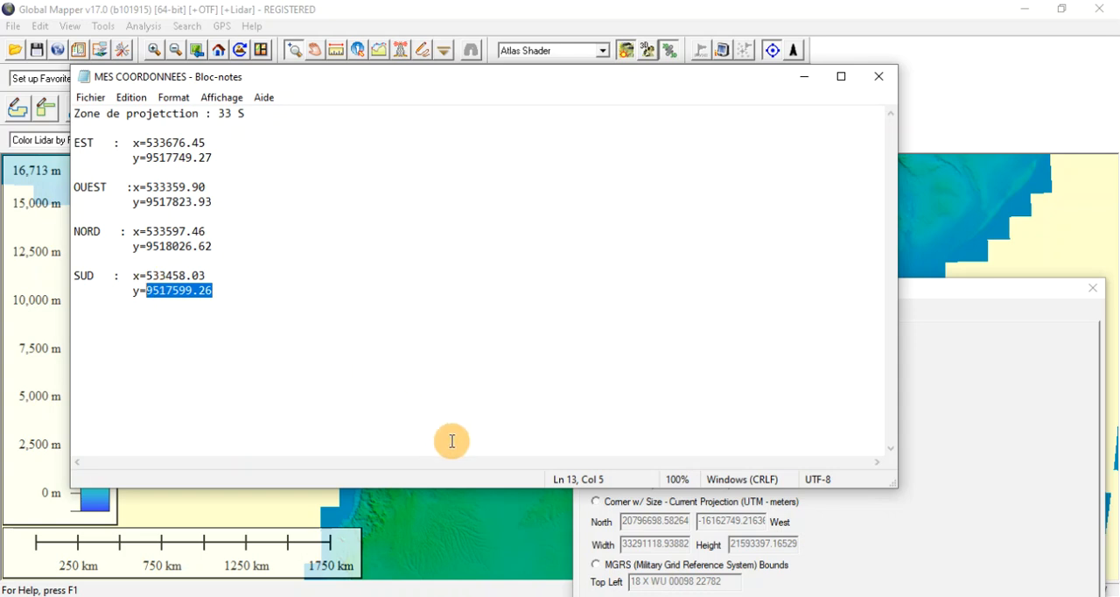
pyautogui.click(838, 549)
pyautogui.click(672, 477)
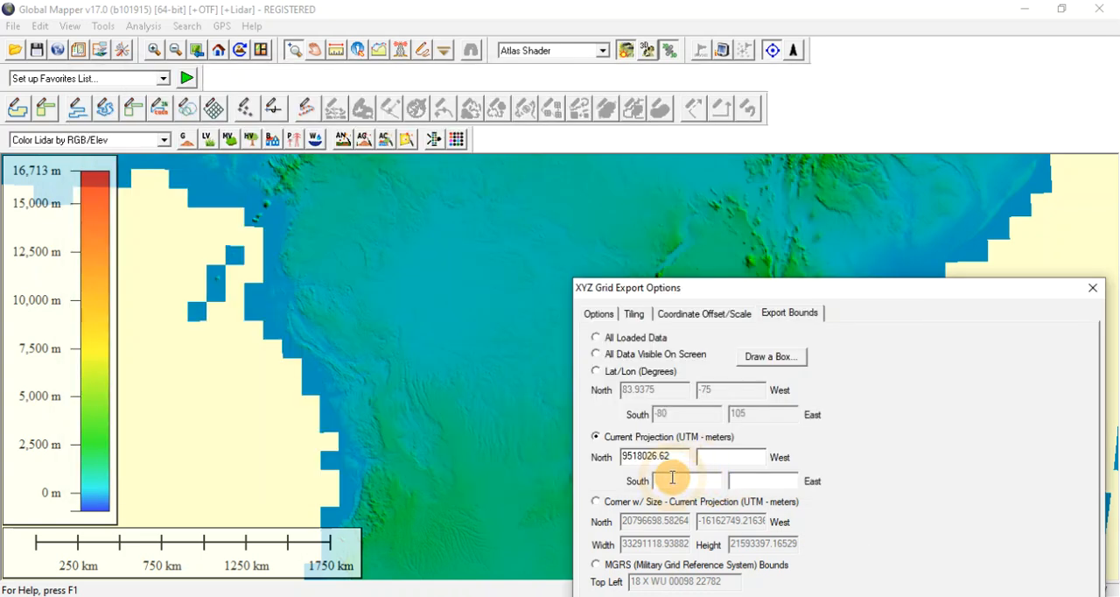
# Set the East export bound to 533676.45, the EST x coordinate copied from MES COORDONNEES.
pyautogui.click(747, 480)
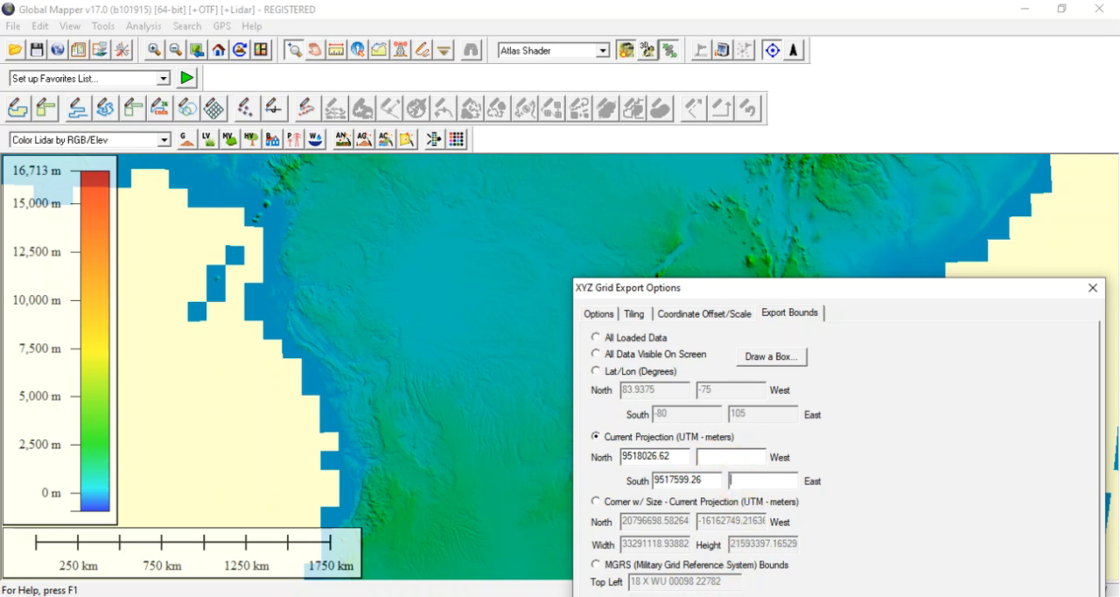
pyautogui.click(666, 596)
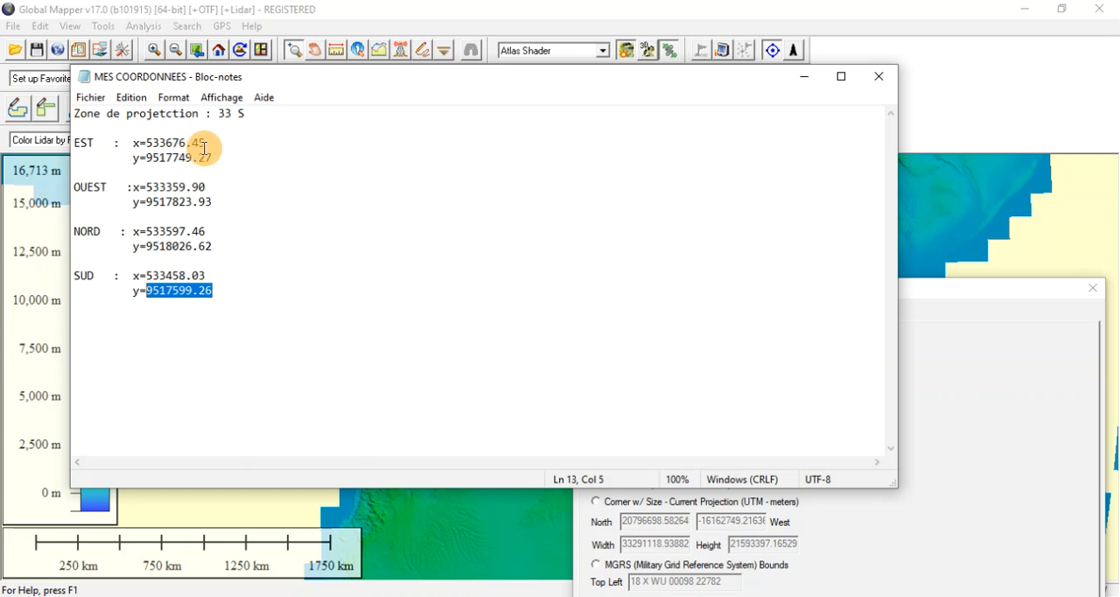
pyautogui.moveTo(208, 143); pyautogui.dragTo(150, 142)
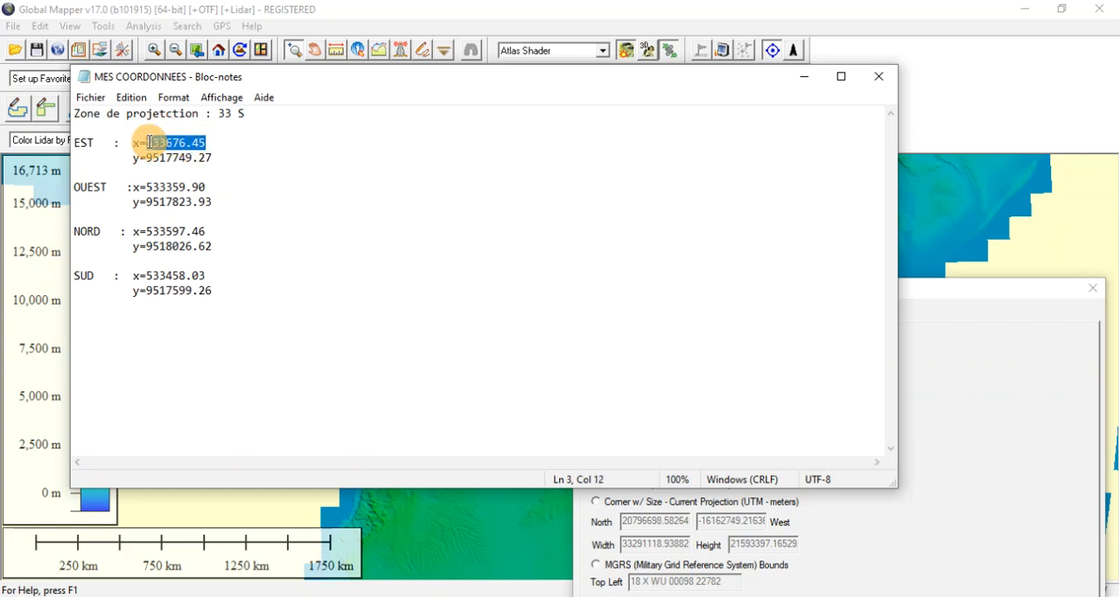
pyautogui.click(899, 546)
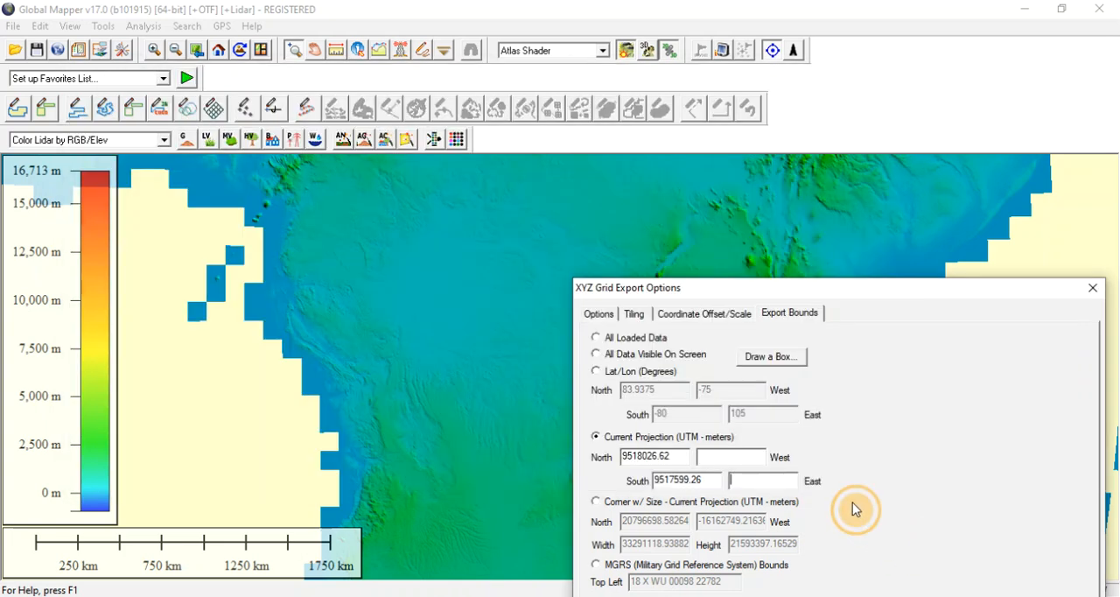
pyautogui.click(718, 431)
pyautogui.click(746, 477)
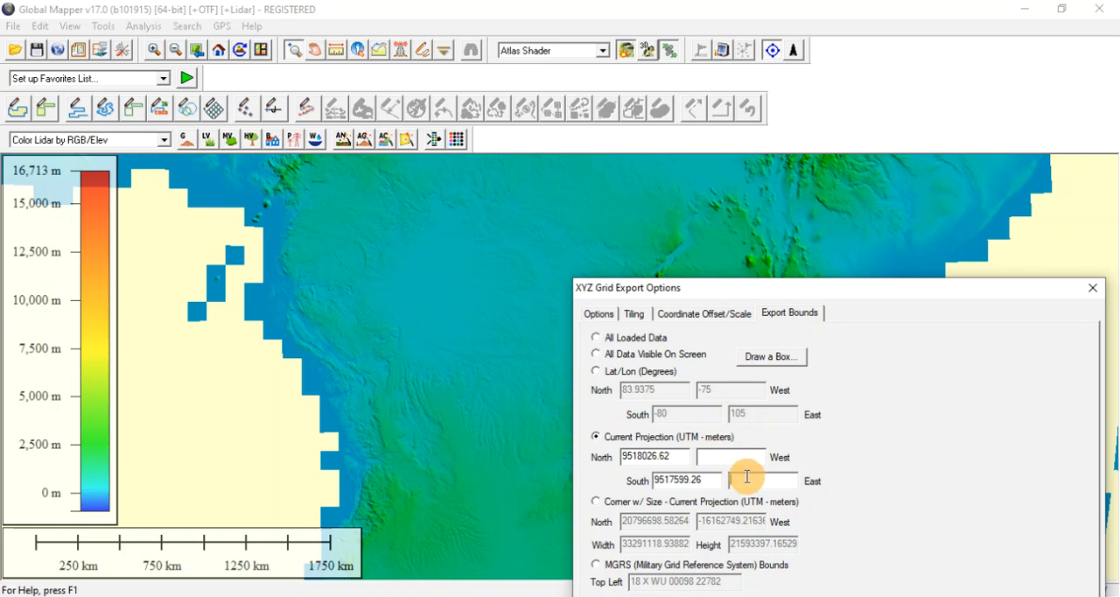
pyautogui.write('533676.45')
# Set the West export bound to 533359.90, the OUEST x coordinate copied from MES COORDONNEES, and recheck the text file.
pyautogui.hotkey('alt', 'Tab')
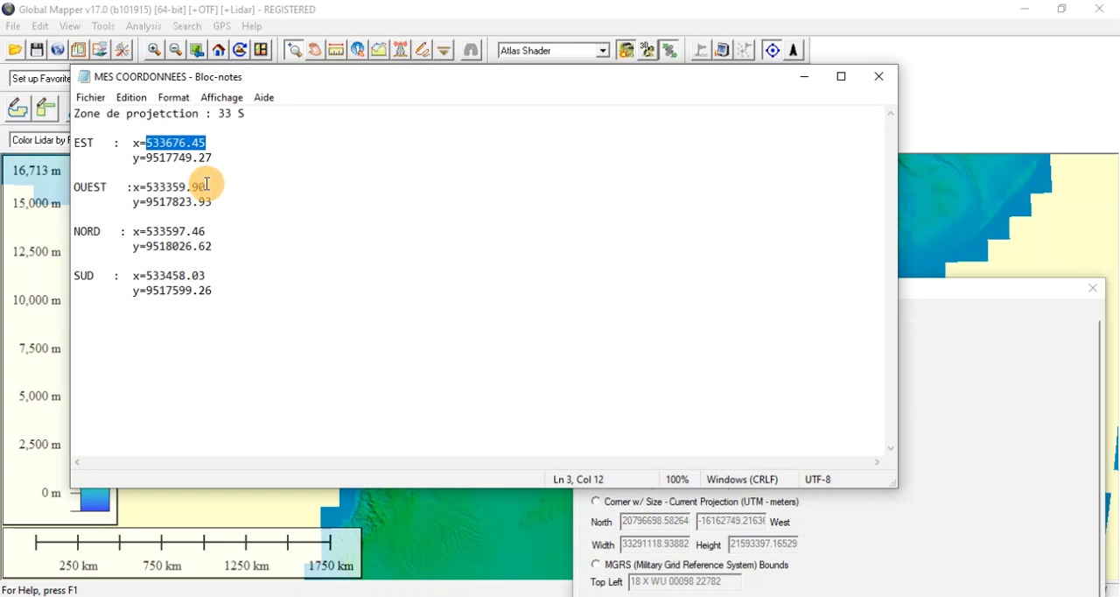
pyautogui.moveTo(207, 186); pyautogui.dragTo(147, 187)
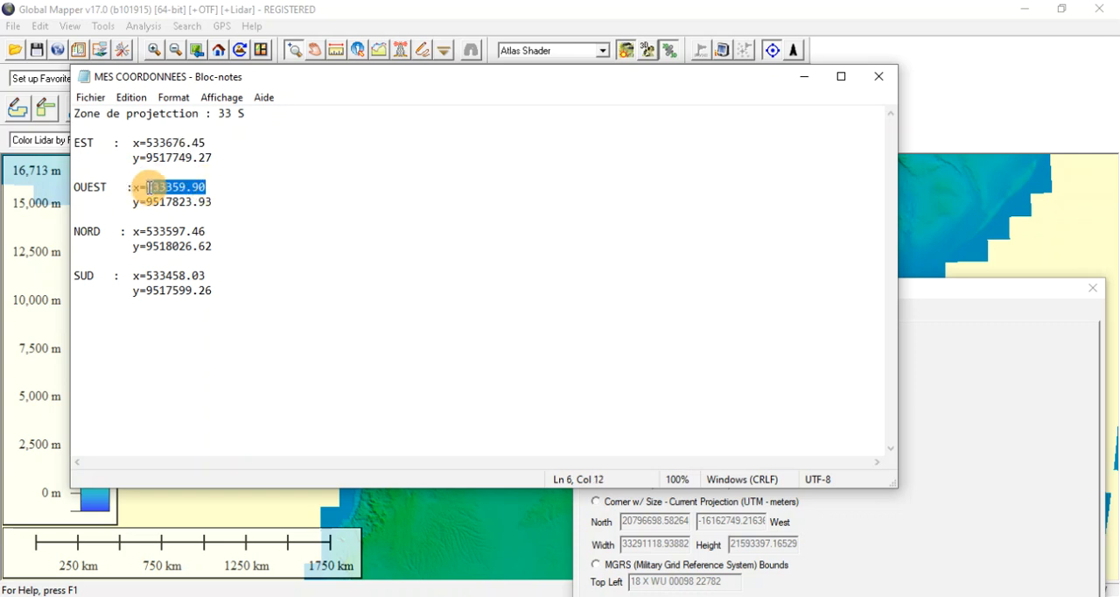
pyautogui.click(863, 550)
pyautogui.click(738, 455)
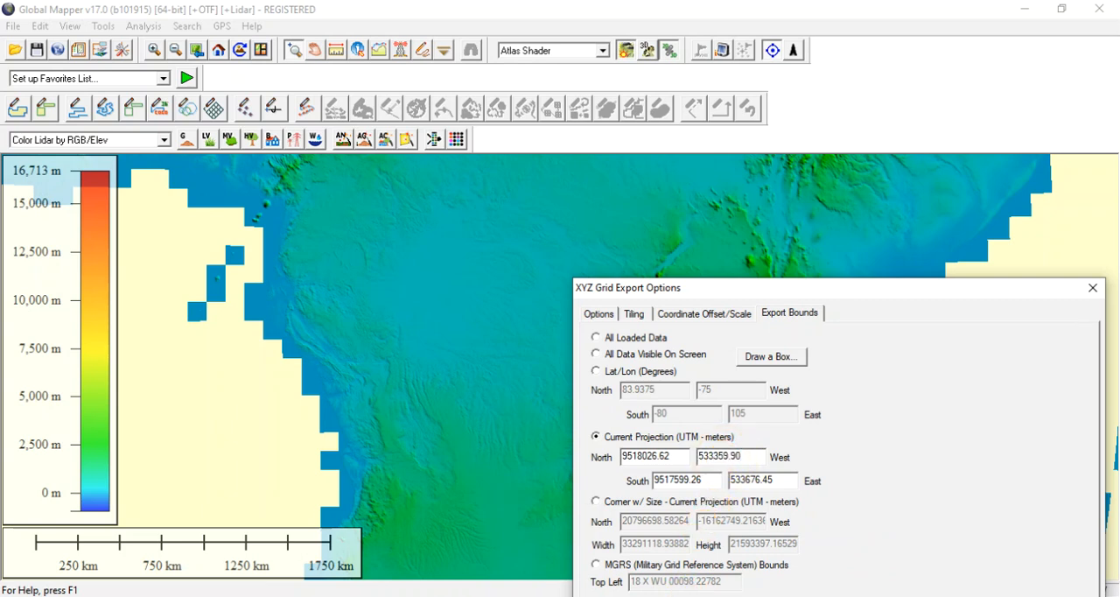
pyautogui.hotkey('alt', 'Tab')
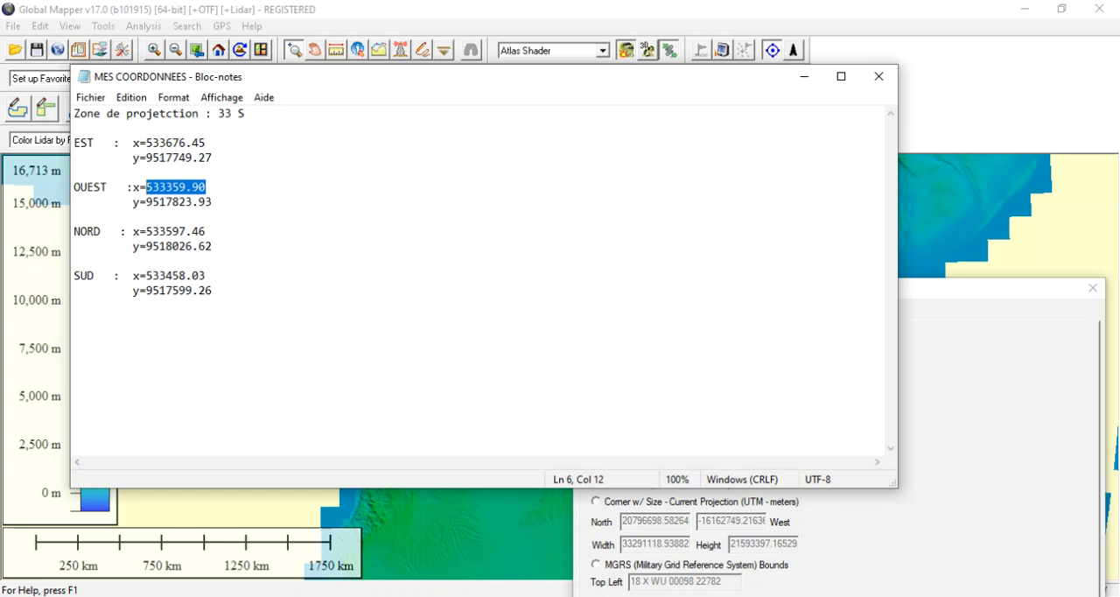
pyautogui.hotkey('alt', 'Tab')
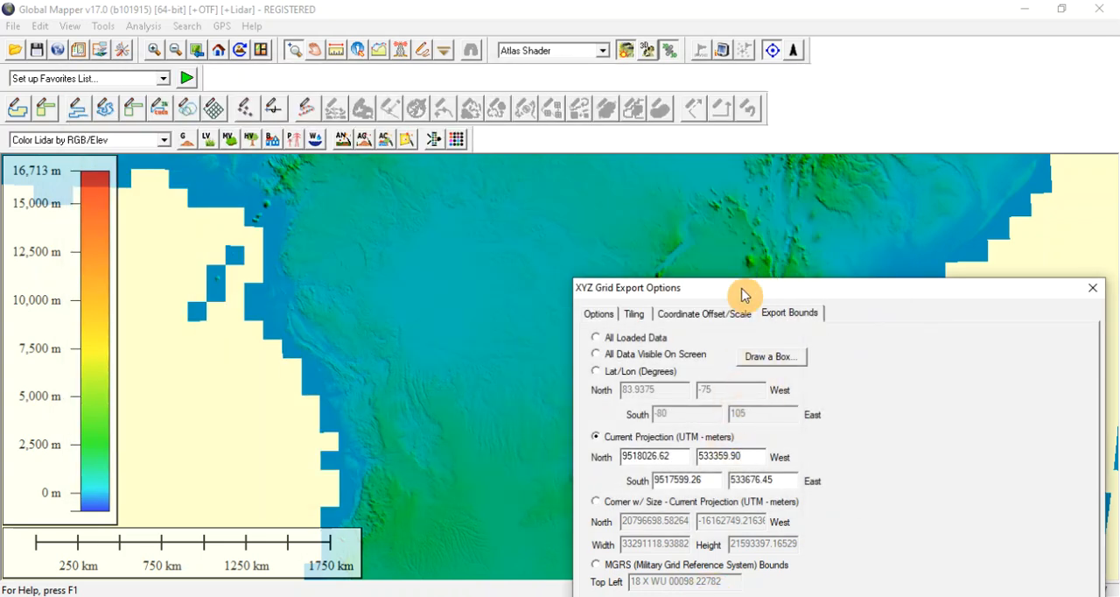
# Accept the XYZ Grid export options and save the export on the desktop (Bureau) as COORD TOPOGRAPHIQUES, type XYZ Grid Files (*.xyz).
pyautogui.moveTo(742, 294); pyautogui.dragTo(538, 50)
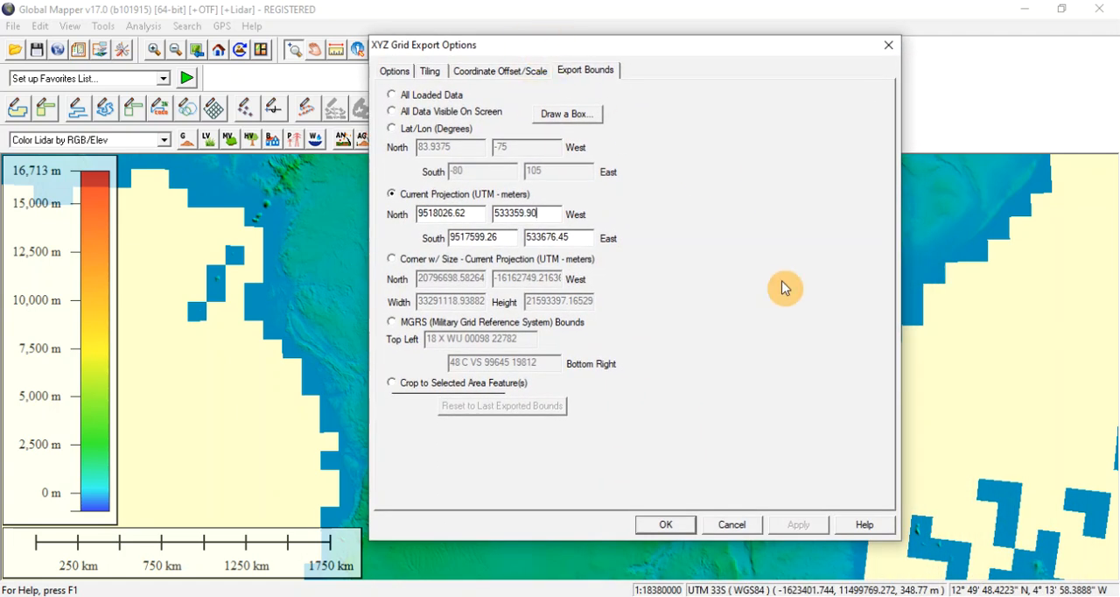
pyautogui.click(665, 525)
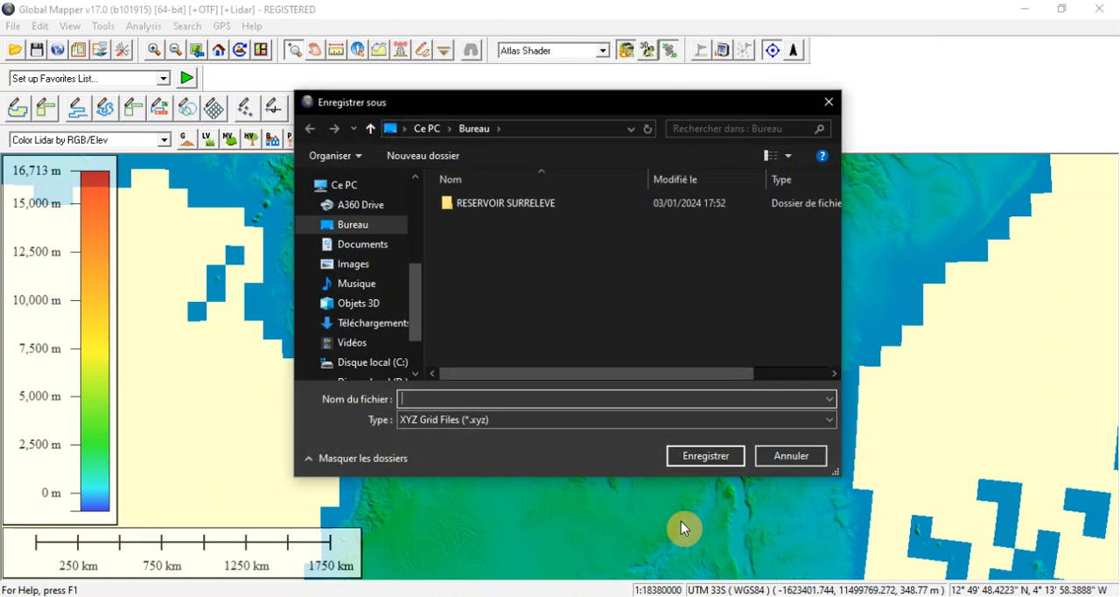
pyautogui.moveTo(577, 595)
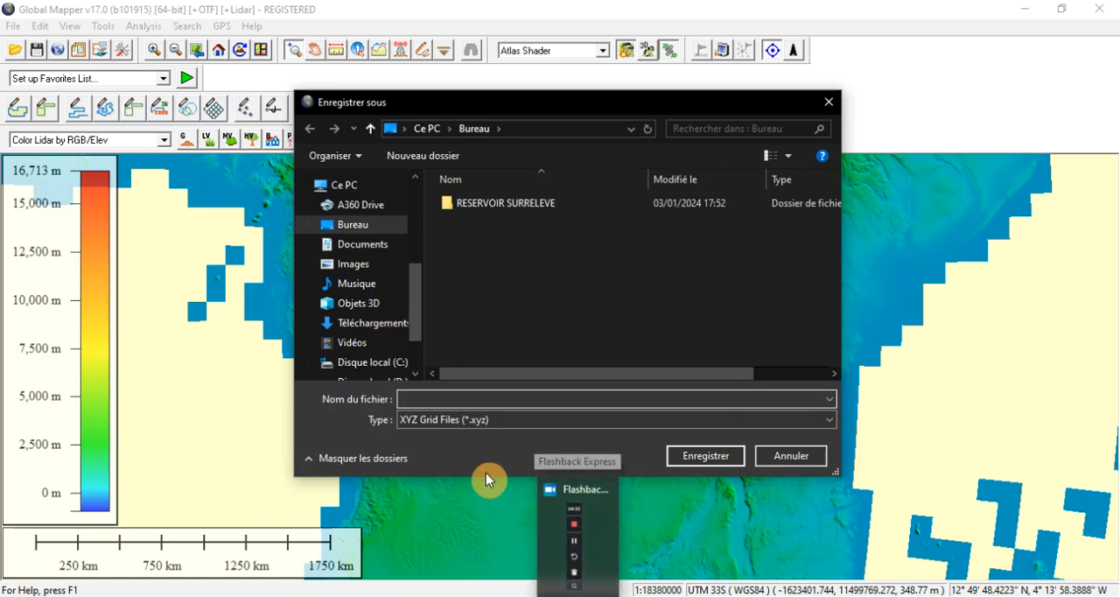
pyautogui.click(449, 395)
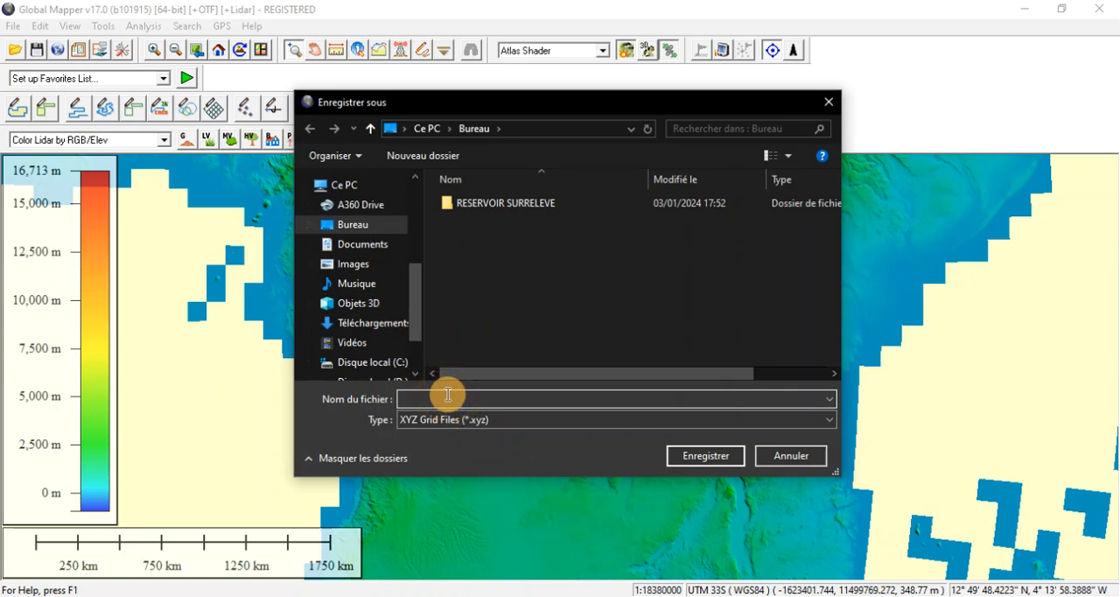
pyautogui.write('CO')
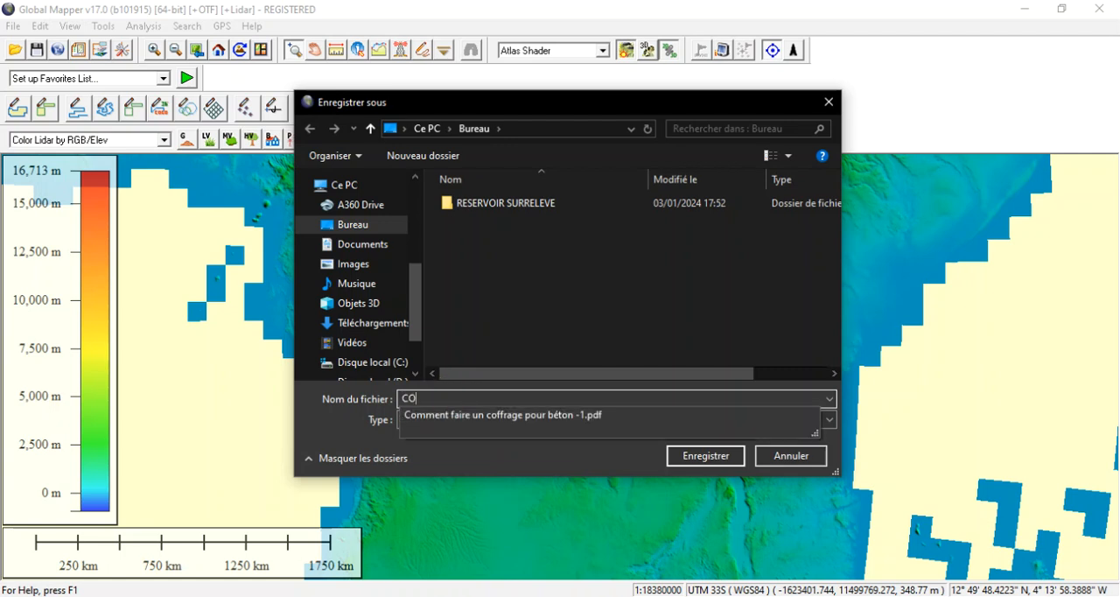
pyautogui.write('ORD')
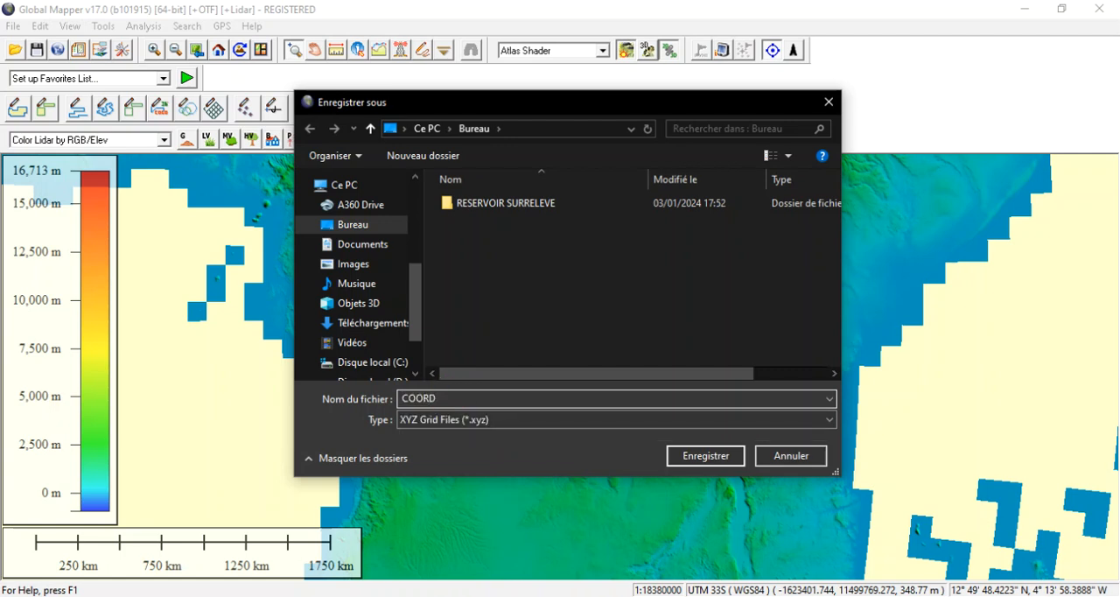
pyautogui.write(' TOPOGRAPH')
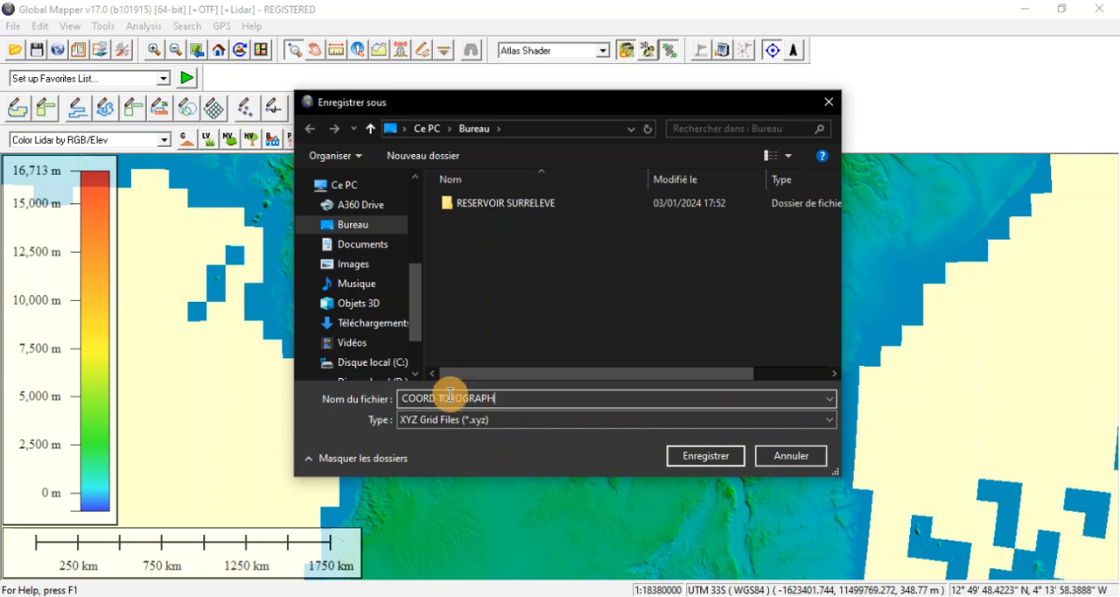
pyautogui.write('IQUES')
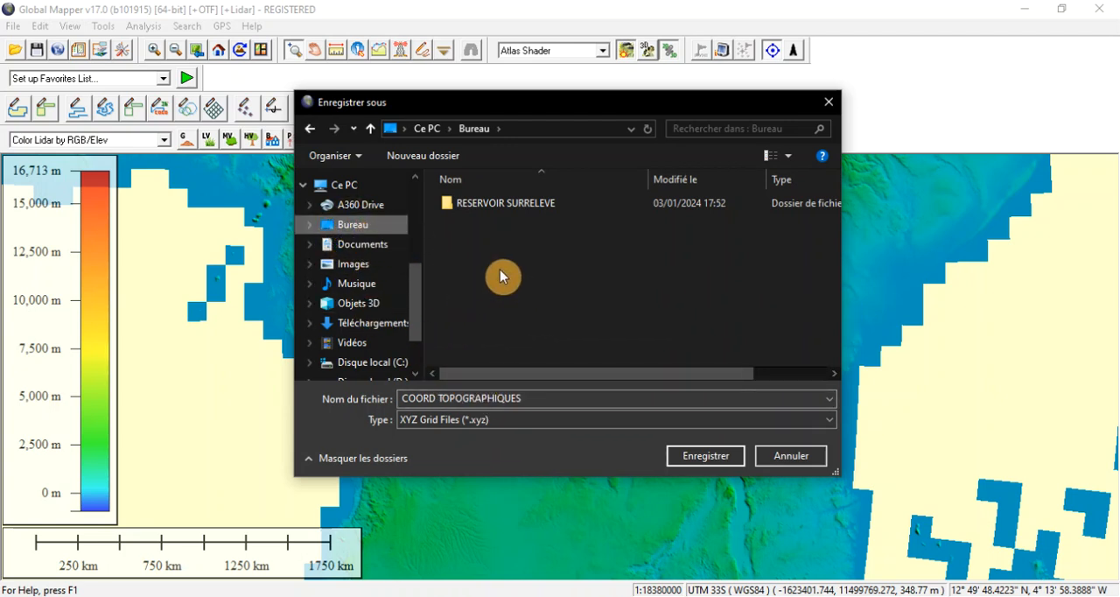
pyautogui.click(704, 459)
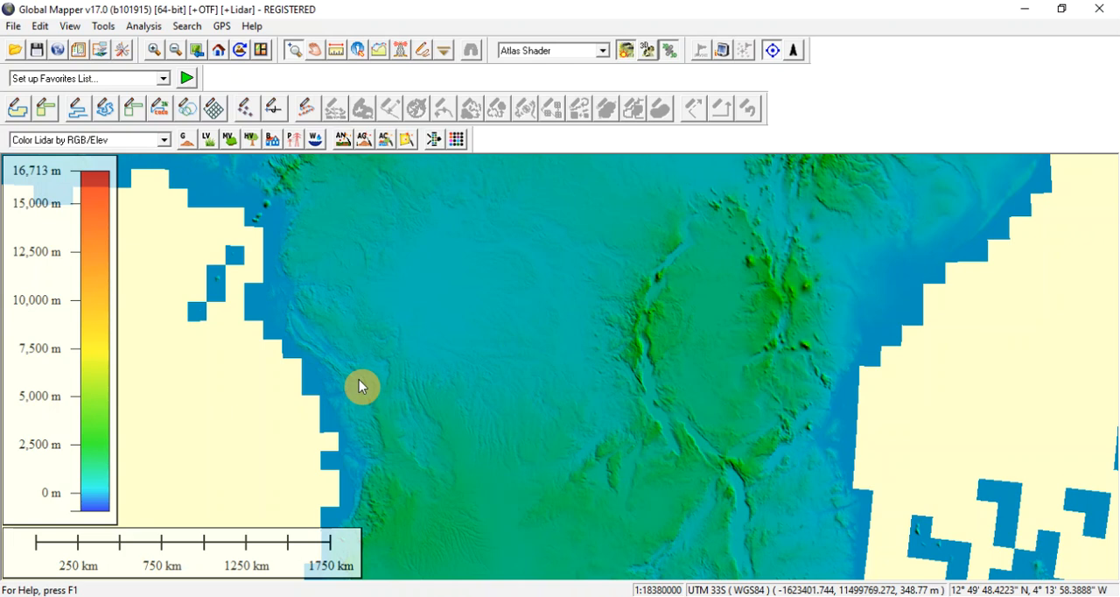
# Minimize the Global Mapper and File Explorer windows to reach the desktop.
pyautogui.click(1025, 9)
pyautogui.click(1025, 8)
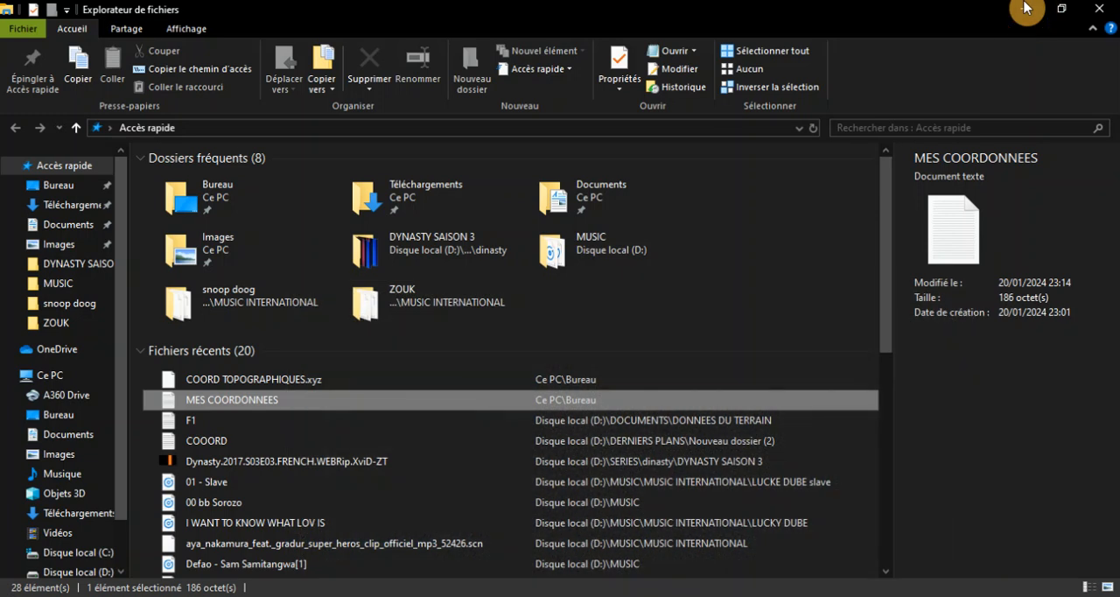
pyautogui.click(1025, 8)
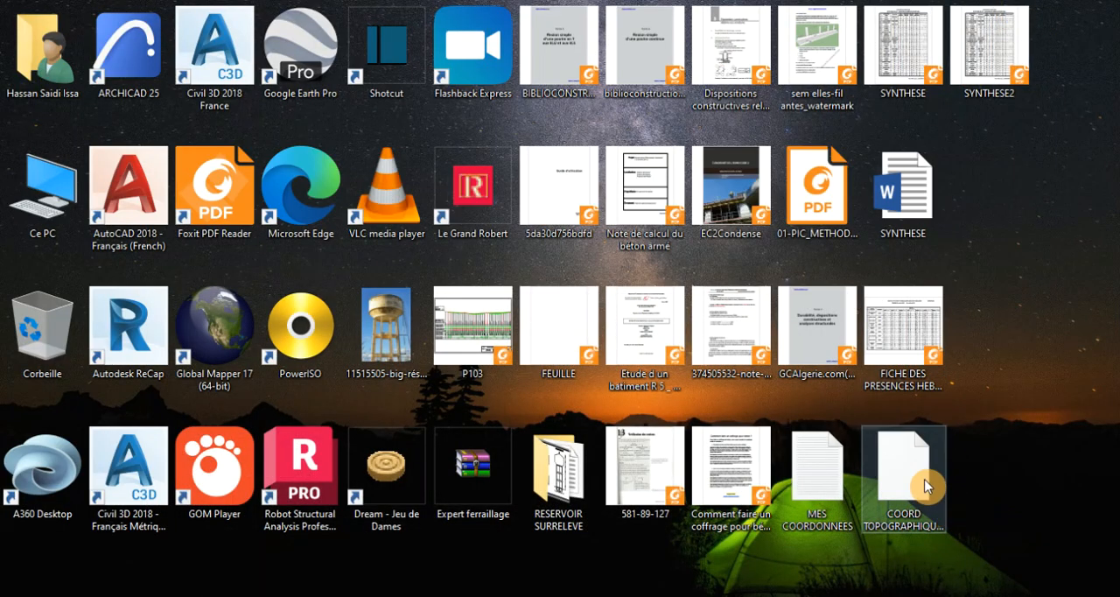
pyautogui.click(904, 464)
pyautogui.doubleClick(904, 468)
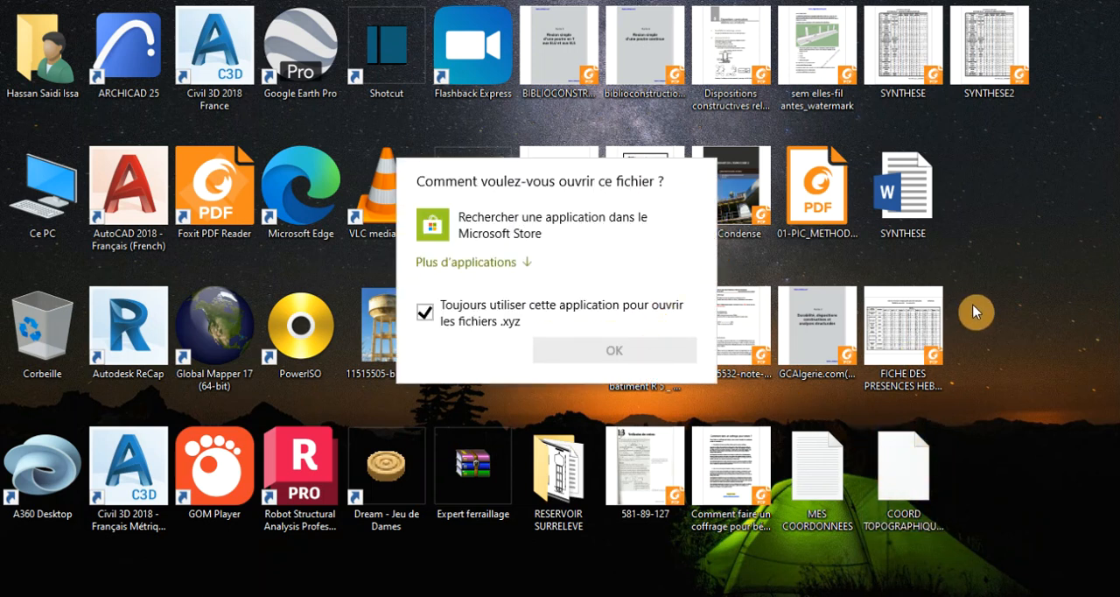
pyautogui.click(997, 322)
# Rename the exported desktop file to COORD TOPOGRAPHIQUES.txt, accept the extension change and open the text file.
pyautogui.click(915, 465)
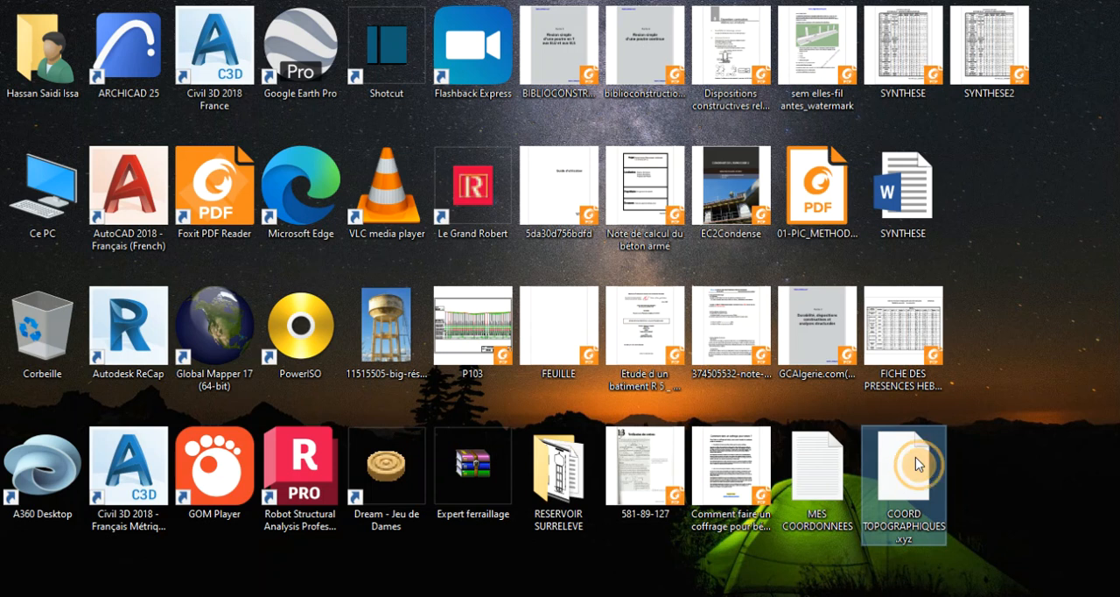
pyautogui.rightClick(915, 463)
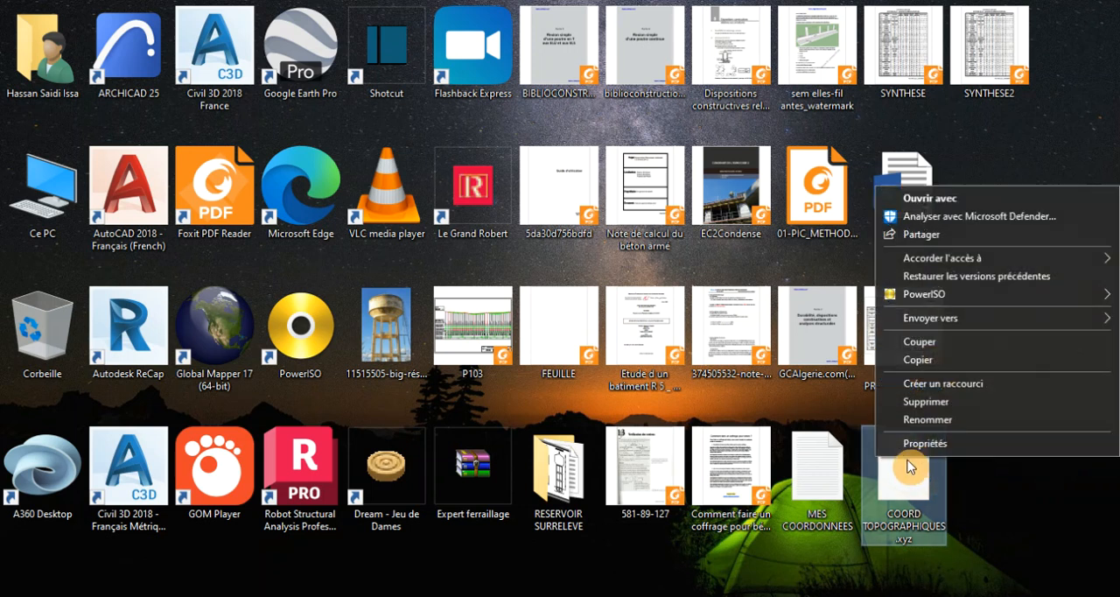
pyautogui.click(907, 422)
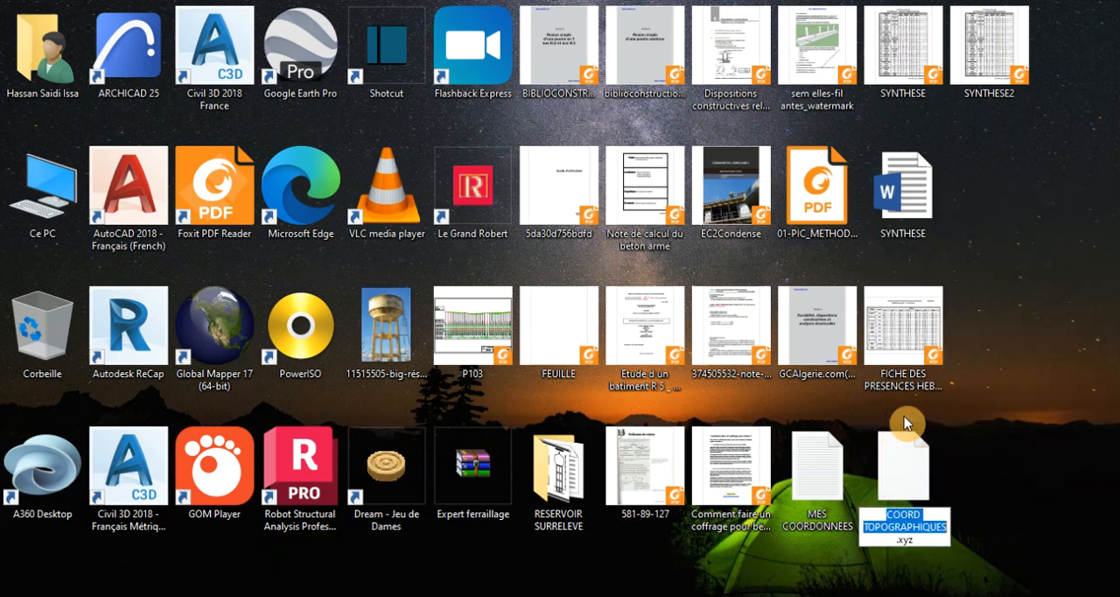
pyautogui.click(897, 540)
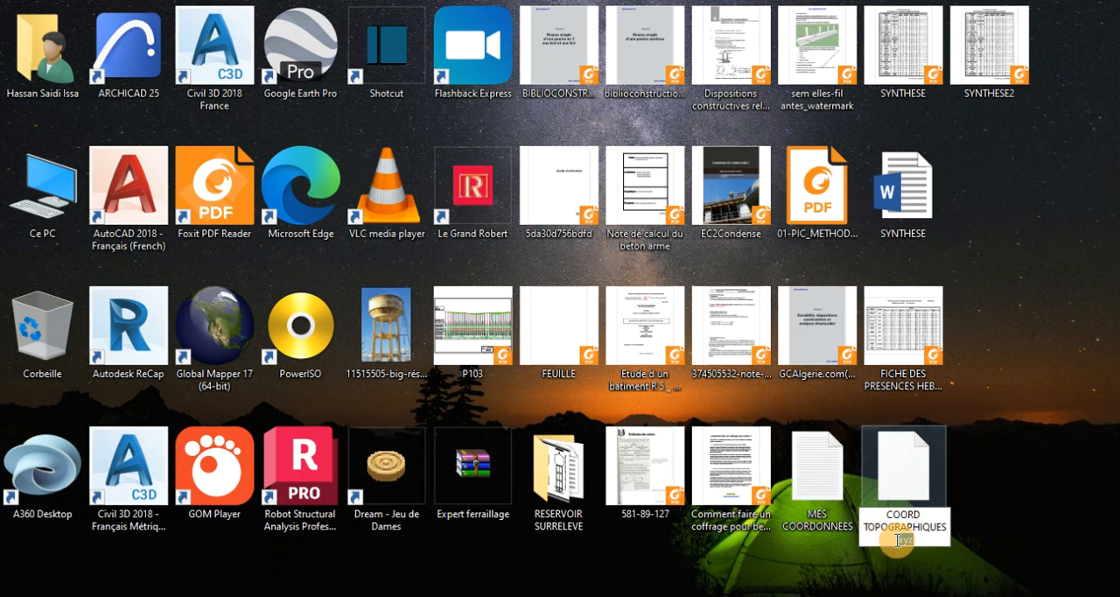
pyautogui.doubleClick(903, 540)
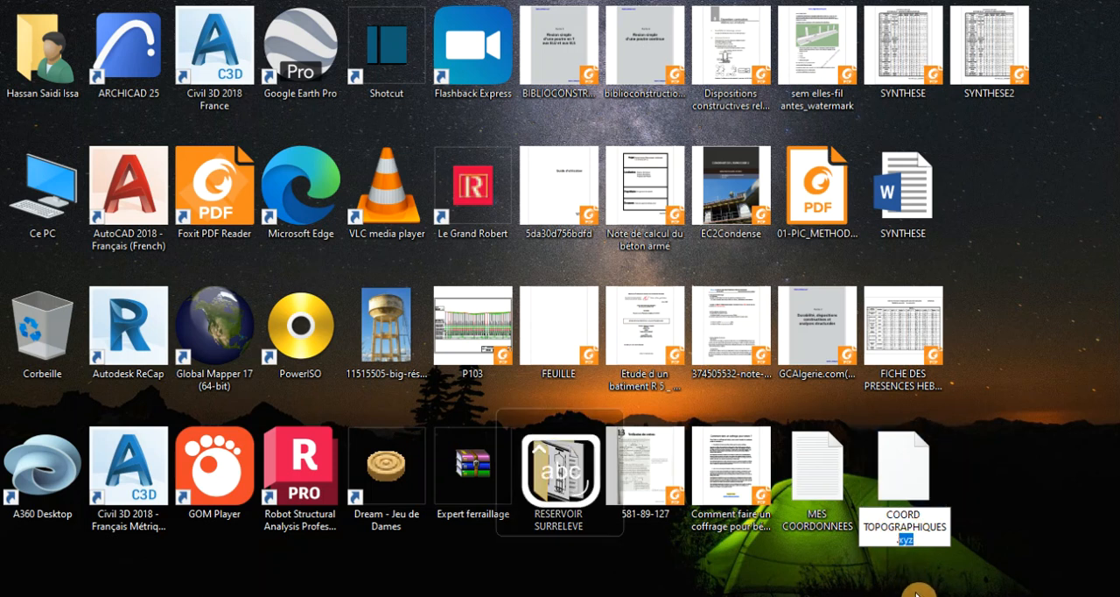
pyautogui.write('t')
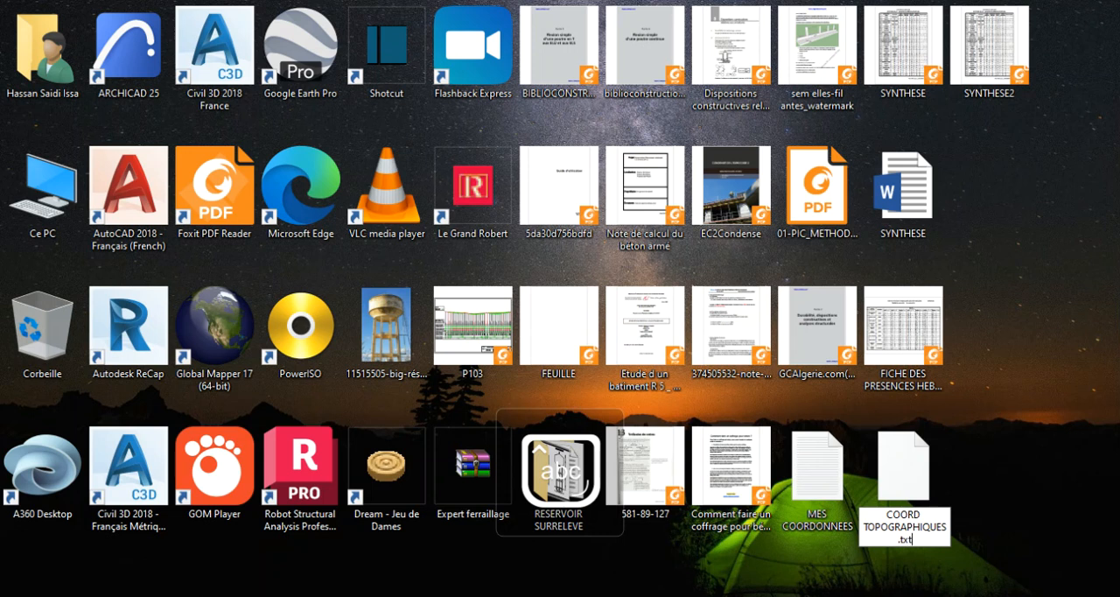
pyautogui.write('xt')
pyautogui.press('Return')
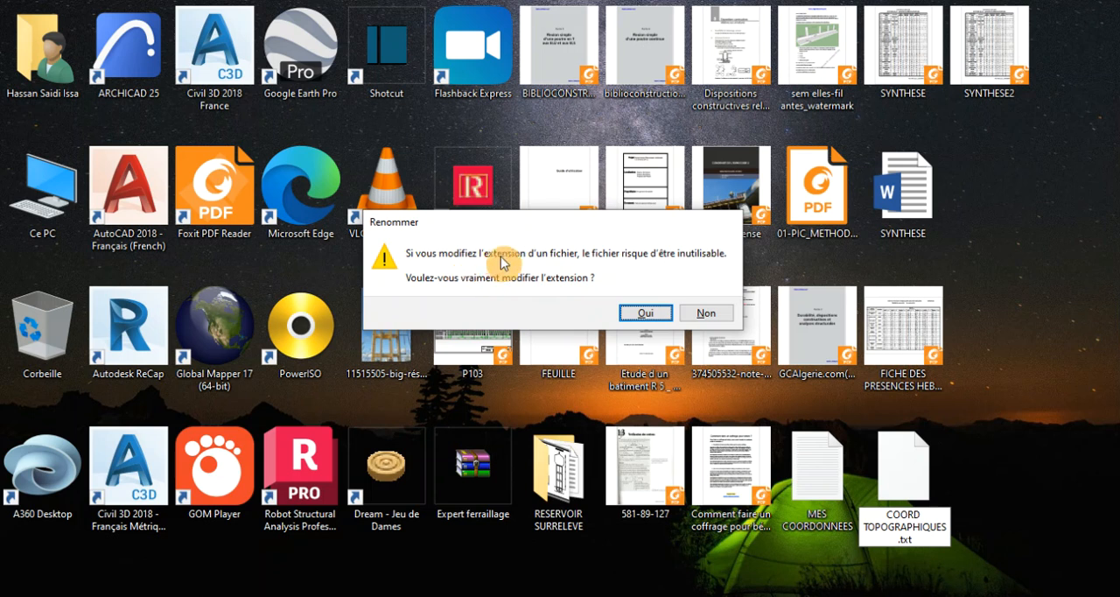
pyautogui.click(647, 312)
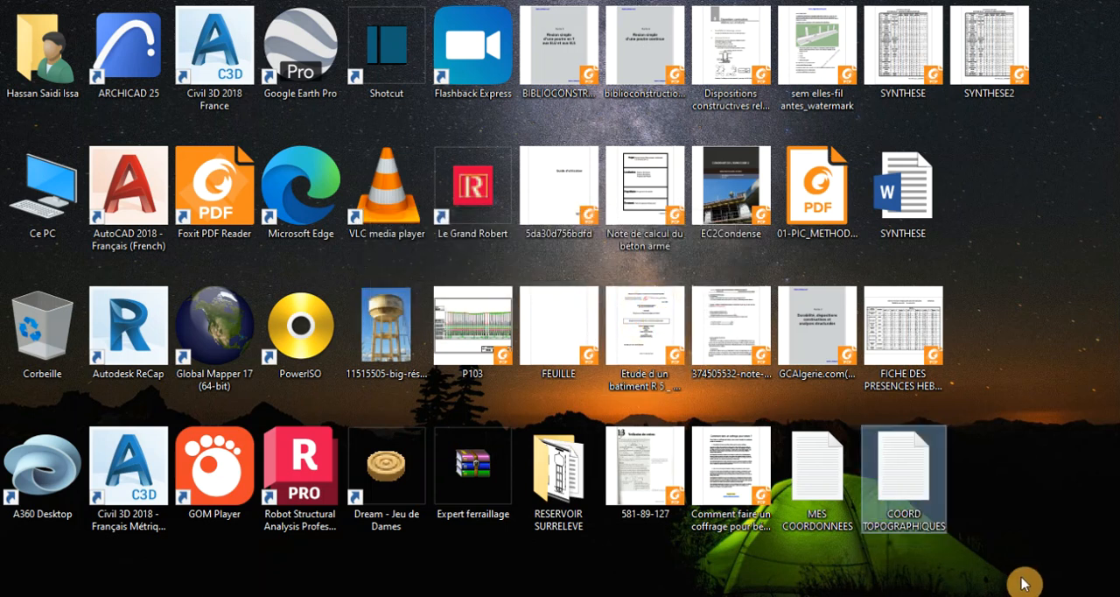
pyautogui.doubleClick(891, 491)
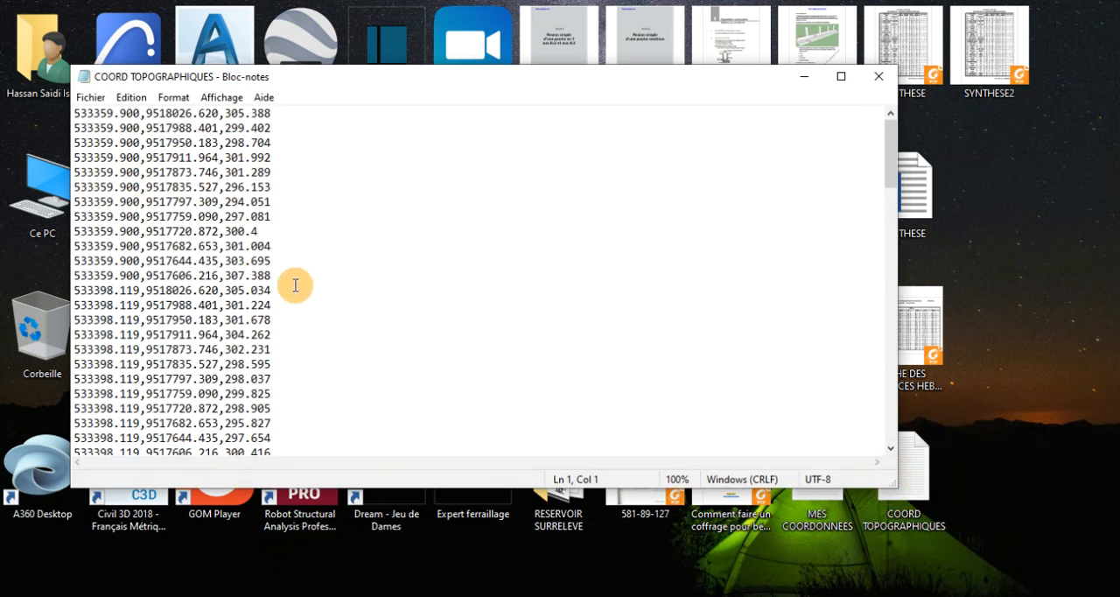
# Review the exported X, Y, Z coordinate lines through the end of COORD TOPOGRAPHIQUES in a maximized window, and close the file.
pyautogui.scroll(-6, 327, 277)
pyautogui.scroll(-20, 326, 277)
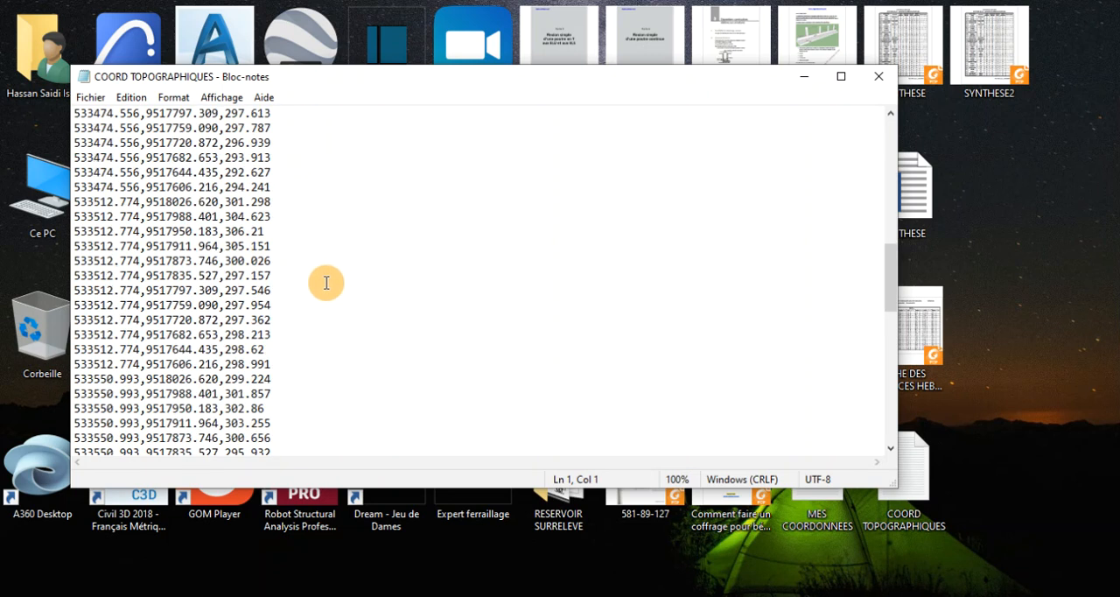
pyautogui.scroll(20, 321, 290)
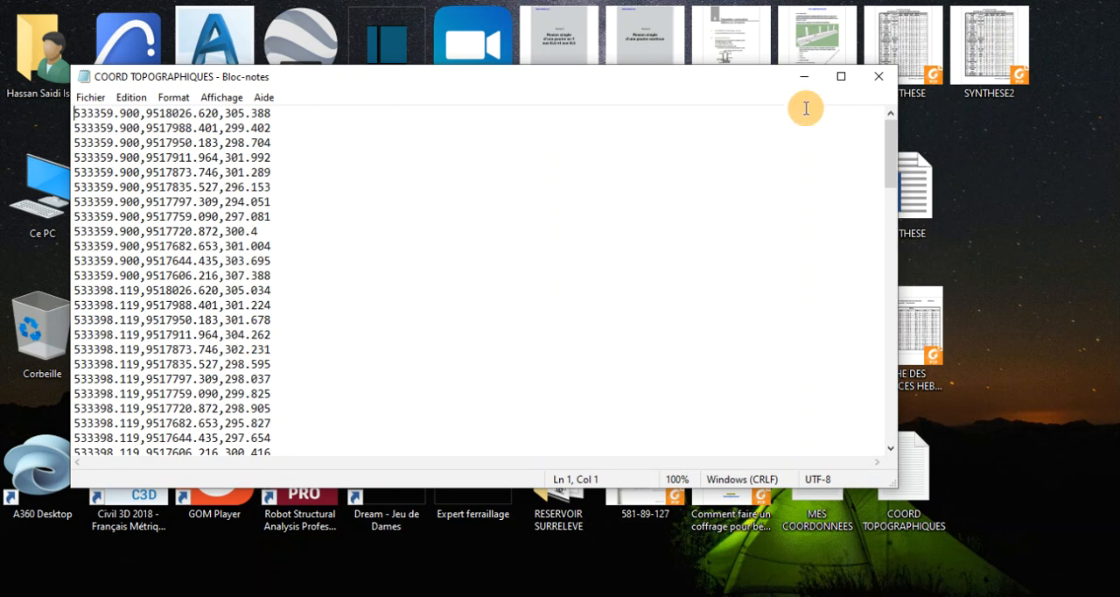
pyautogui.click(841, 77)
pyautogui.scroll(-7, 365, 282)
pyautogui.scroll(-15, 365, 283)
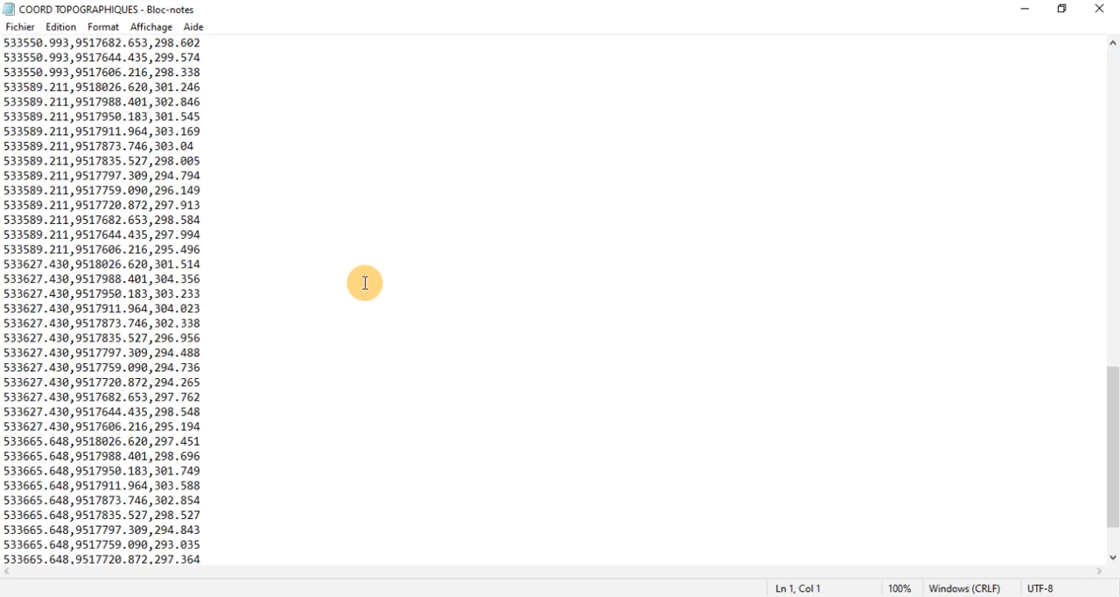
pyautogui.scroll(20, 355, 295)
pyautogui.scroll(2, 356, 294)
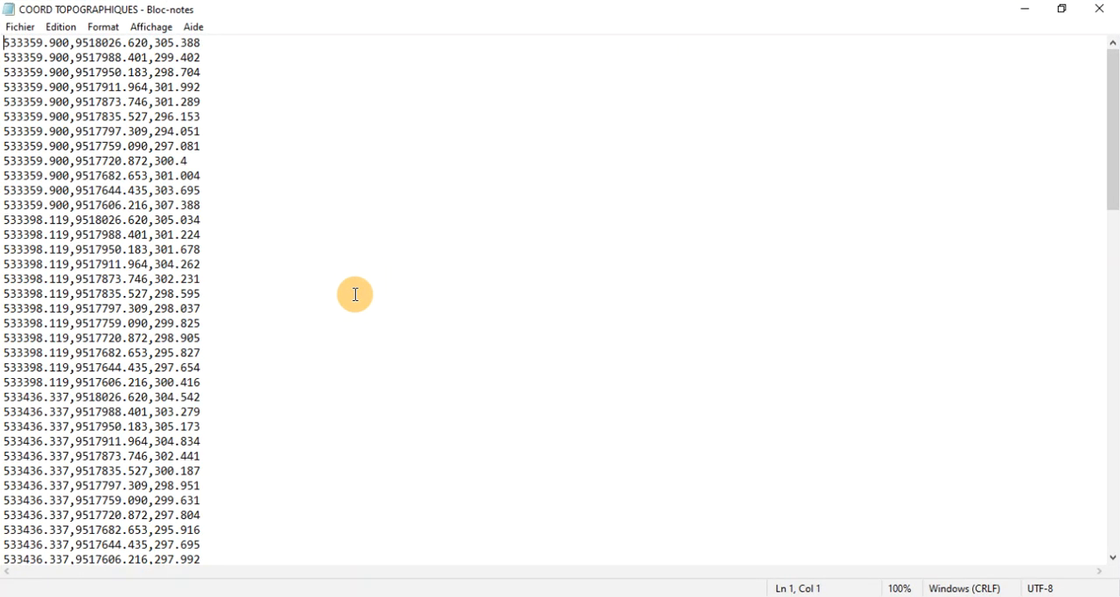
pyautogui.scroll(-20, 355, 294)
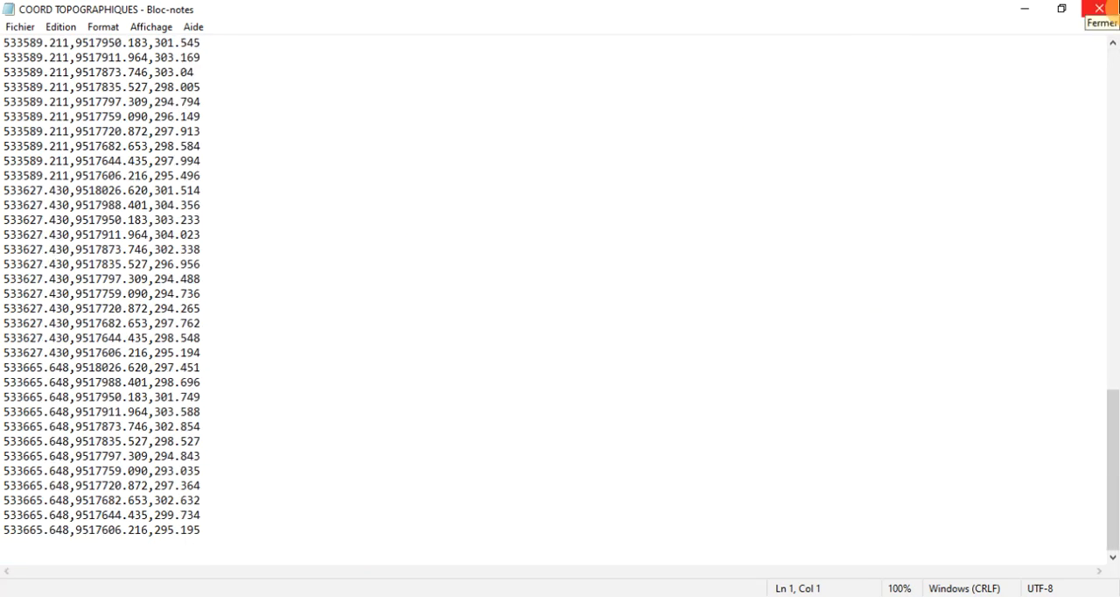
pyautogui.click(1099, 8)
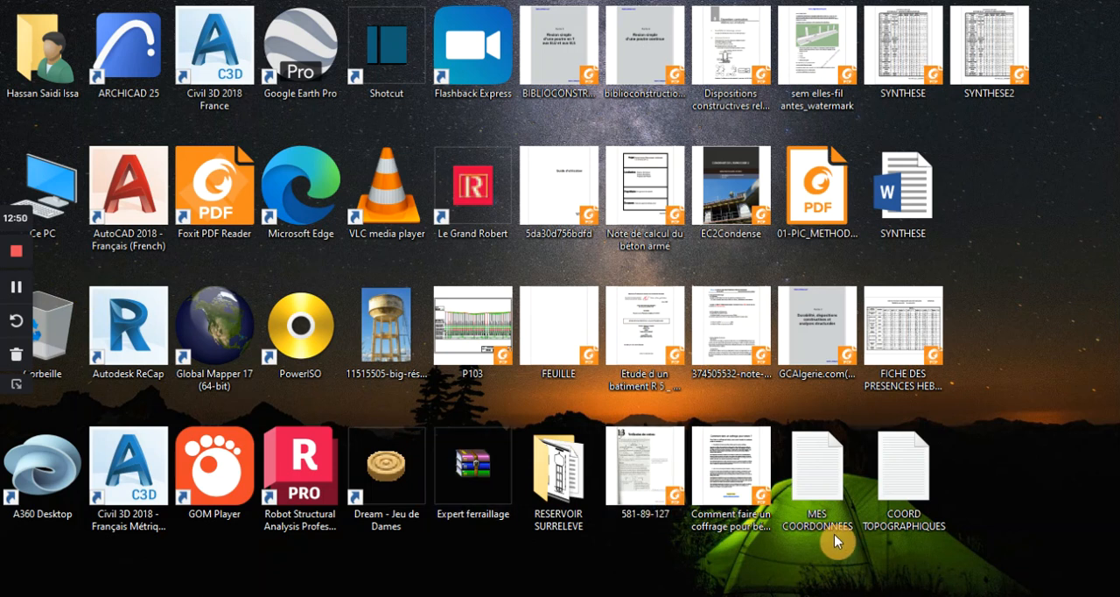
# Reopen COORD TOPOGRAPHIQUES from the desktop and examine its coordinate list down to the last line.
pyautogui.doubleClick(892, 501)
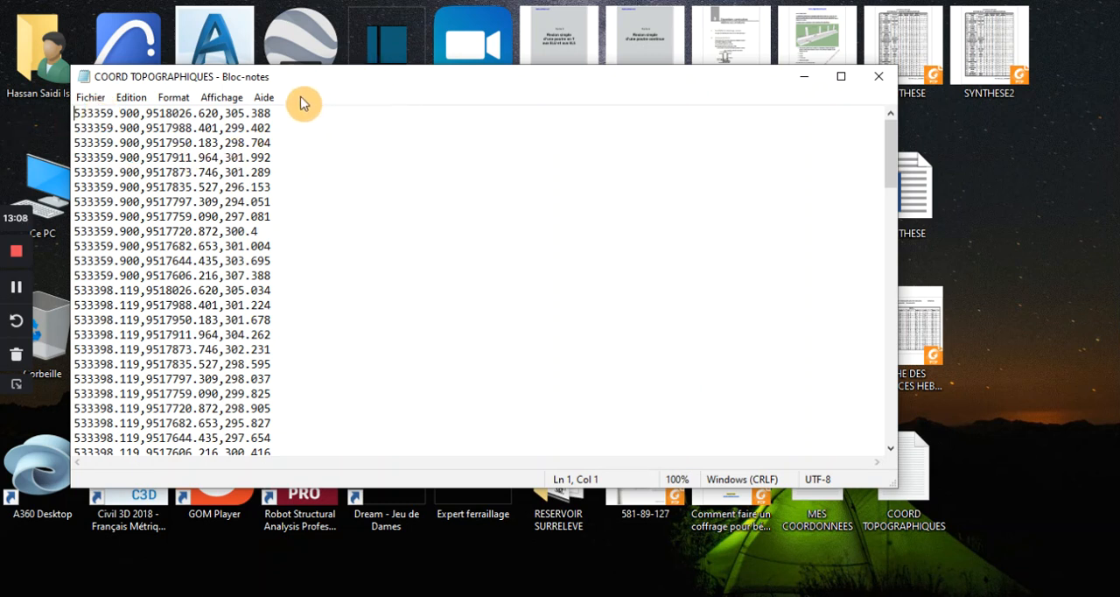
pyautogui.scroll(-11, 298, 310)
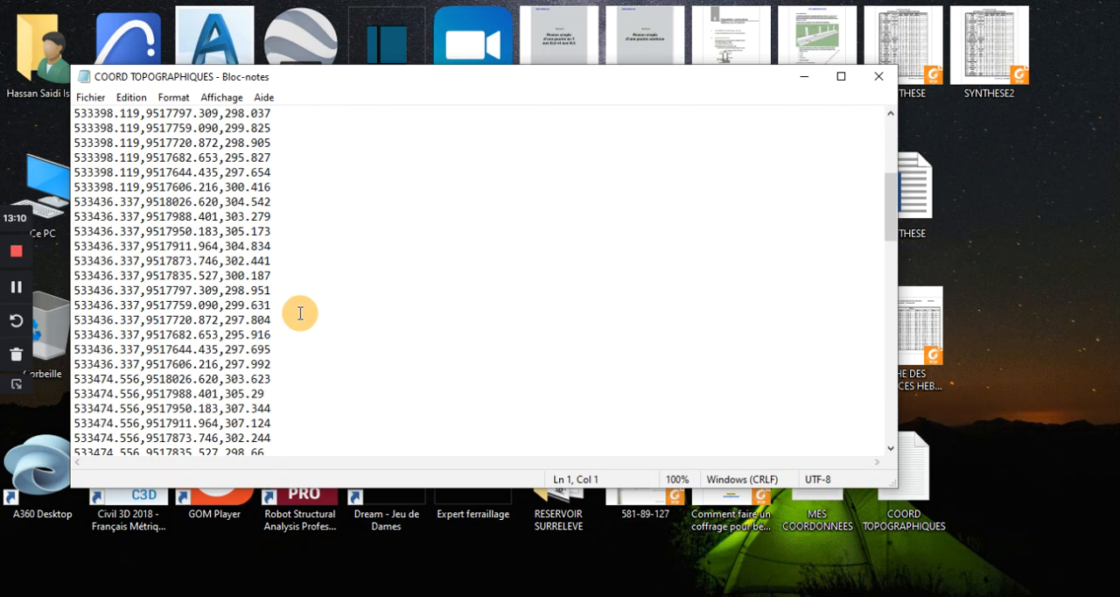
pyautogui.scroll(-18, 301, 313)
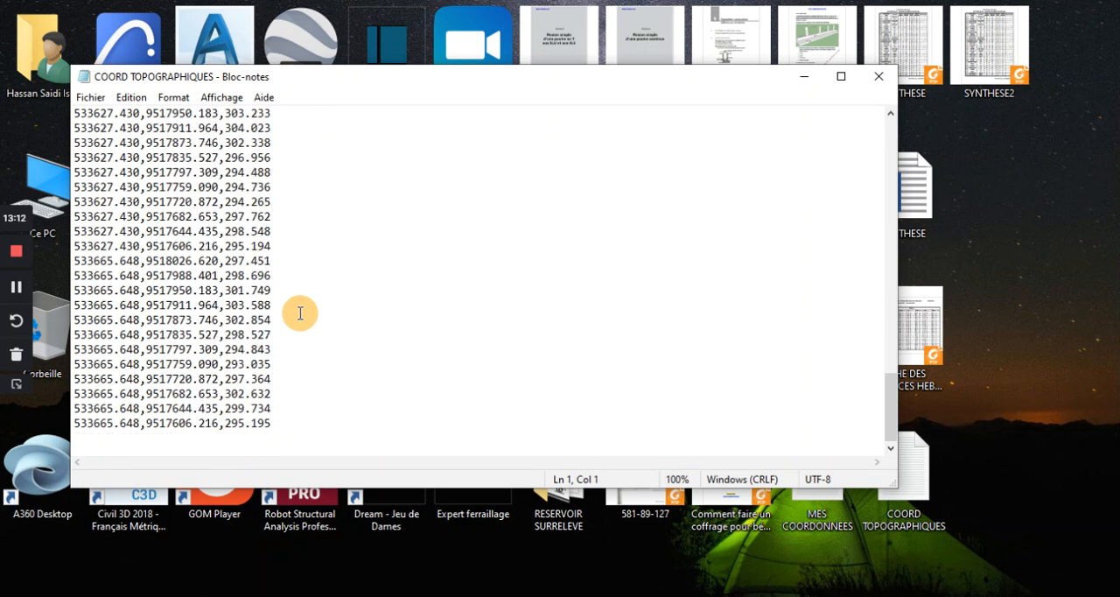